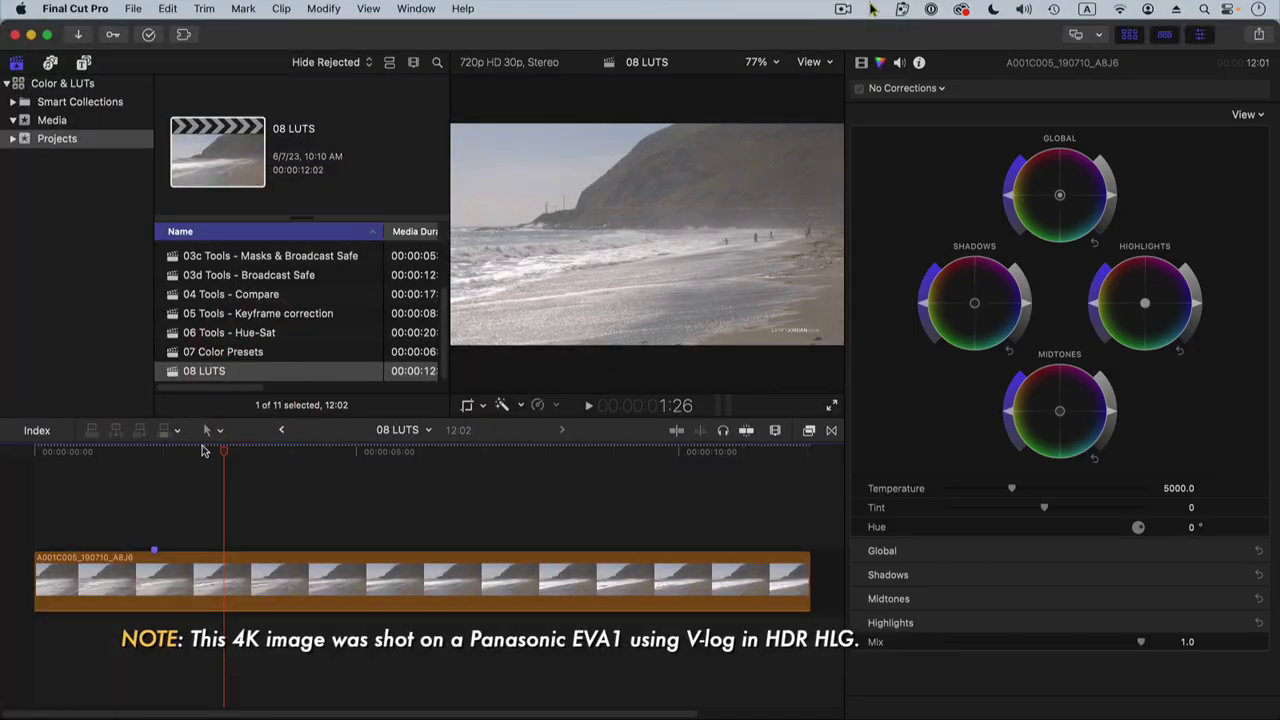
- Park the playhead on the V-log beach clip in the 08 LUTS timeline
click(155, 477)
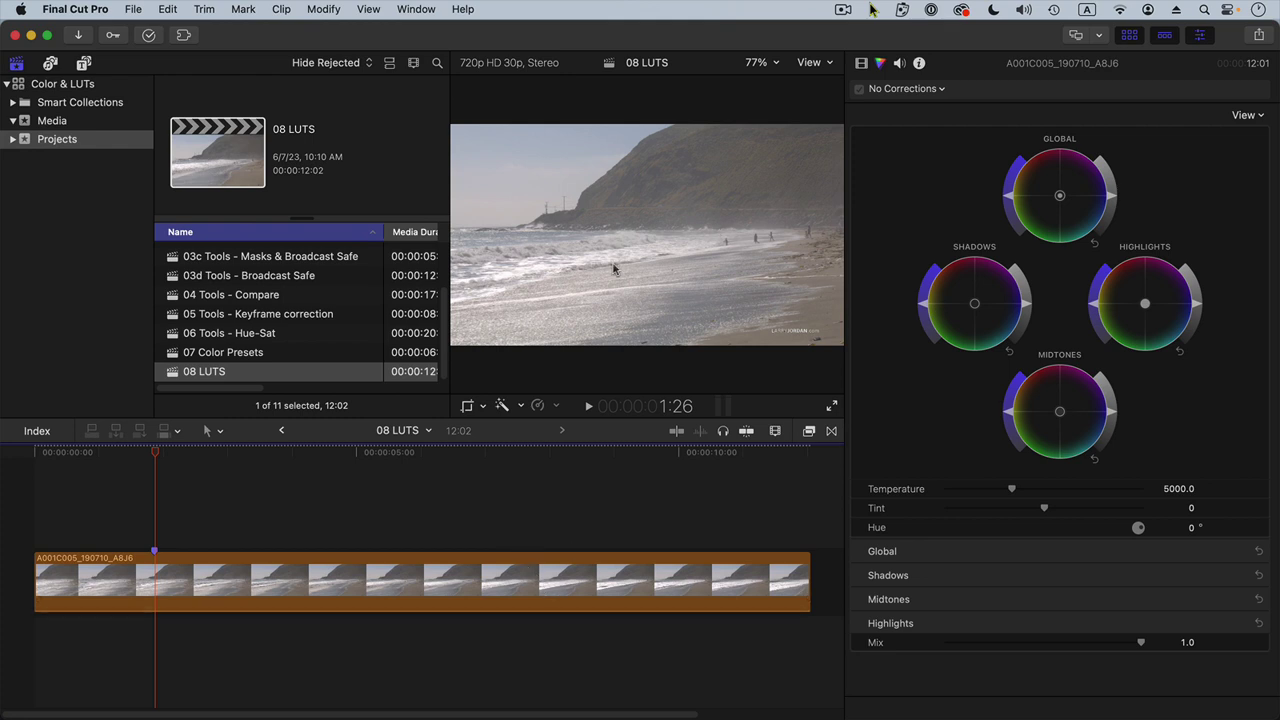
- Try Manual Color Conform on the beach clip, then return it to Automatic HDR (HLG) to SDR
click(508, 571)
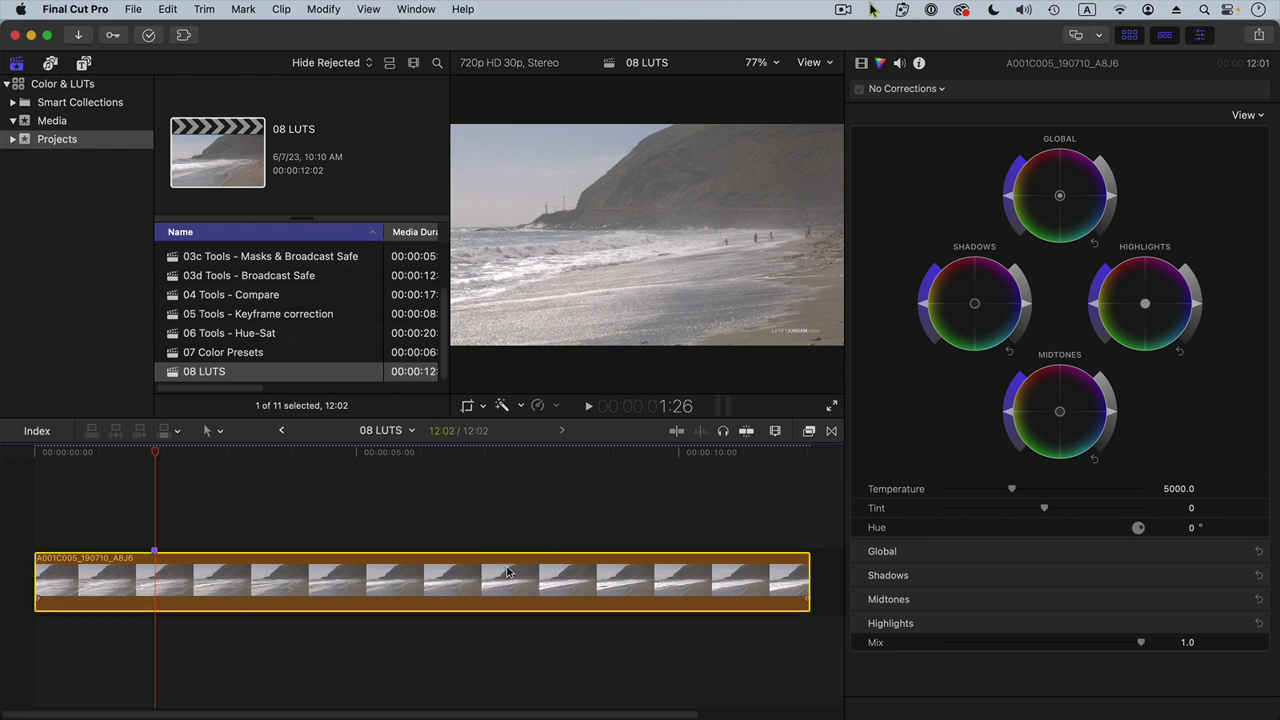
click(861, 65)
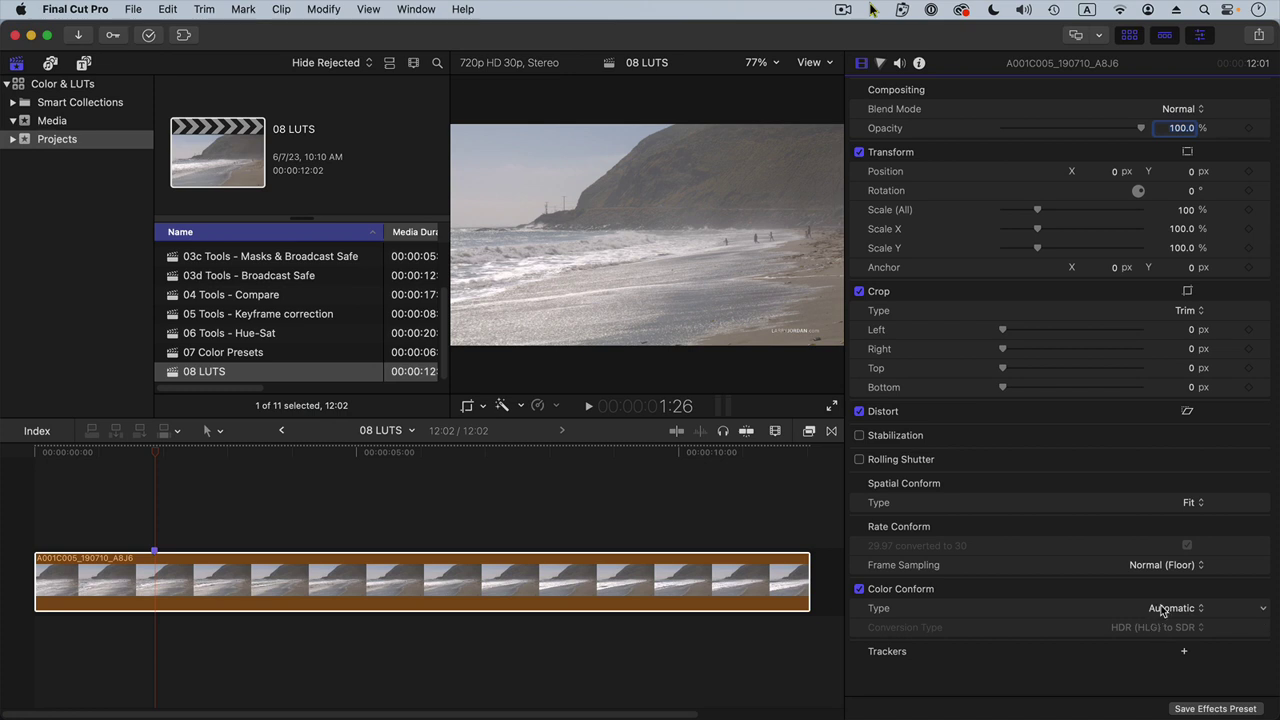
click(1160, 608)
click(1171, 627)
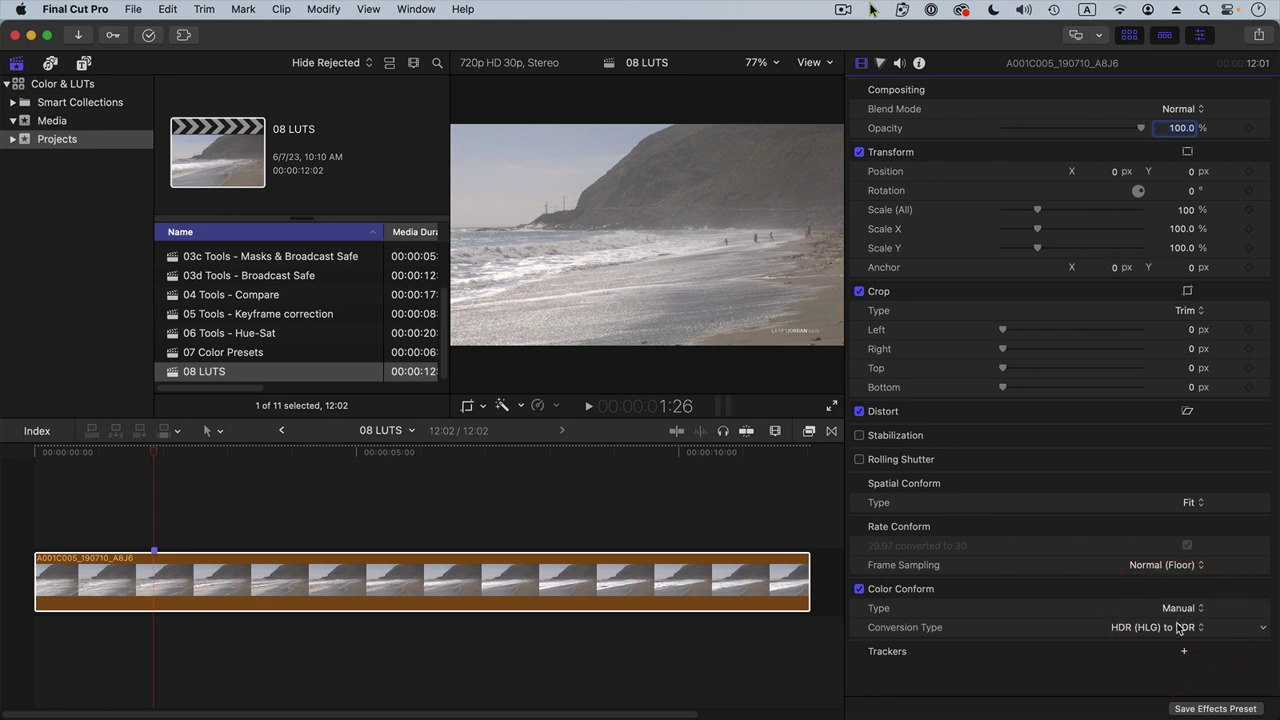
click(1178, 627)
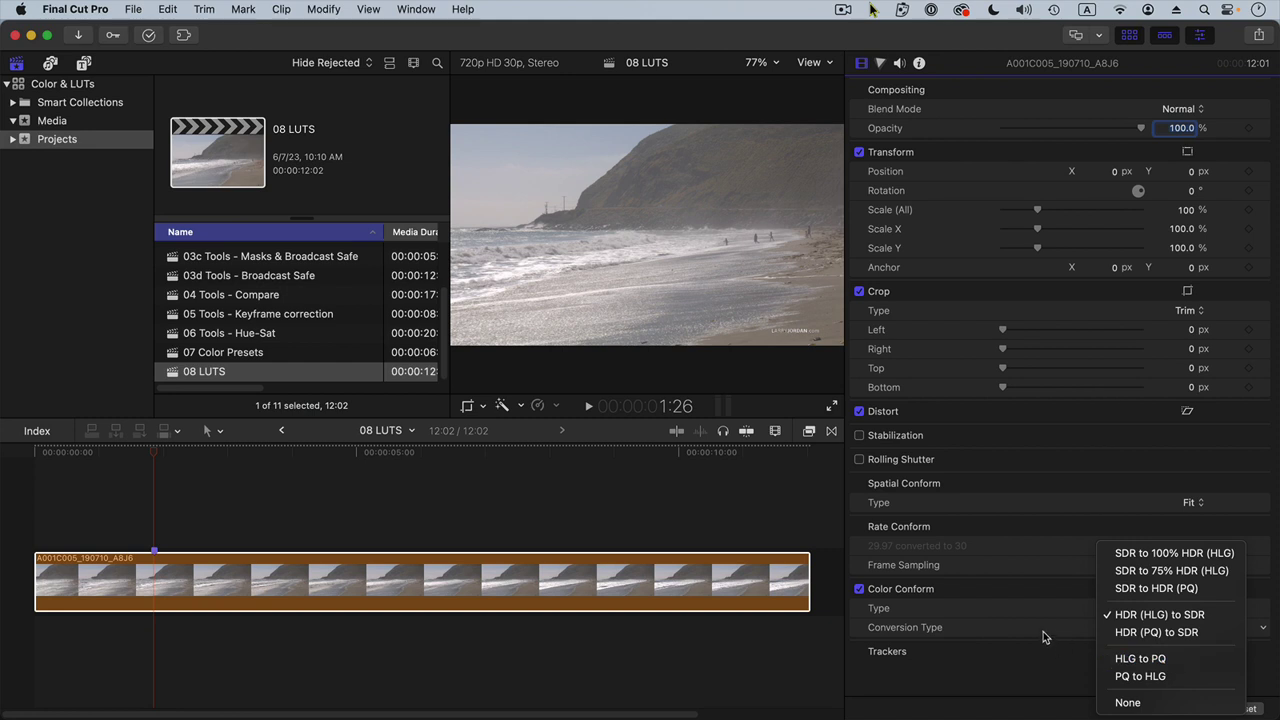
click(1043, 634)
click(1178, 609)
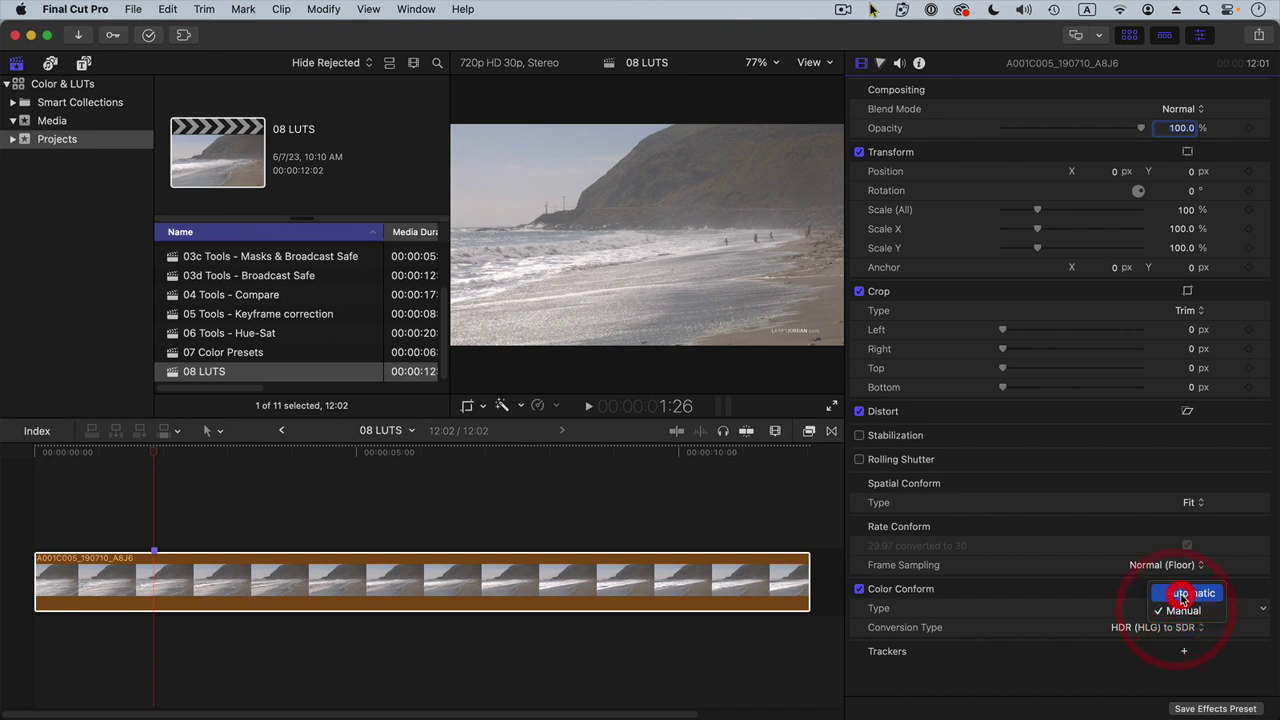
click(1188, 593)
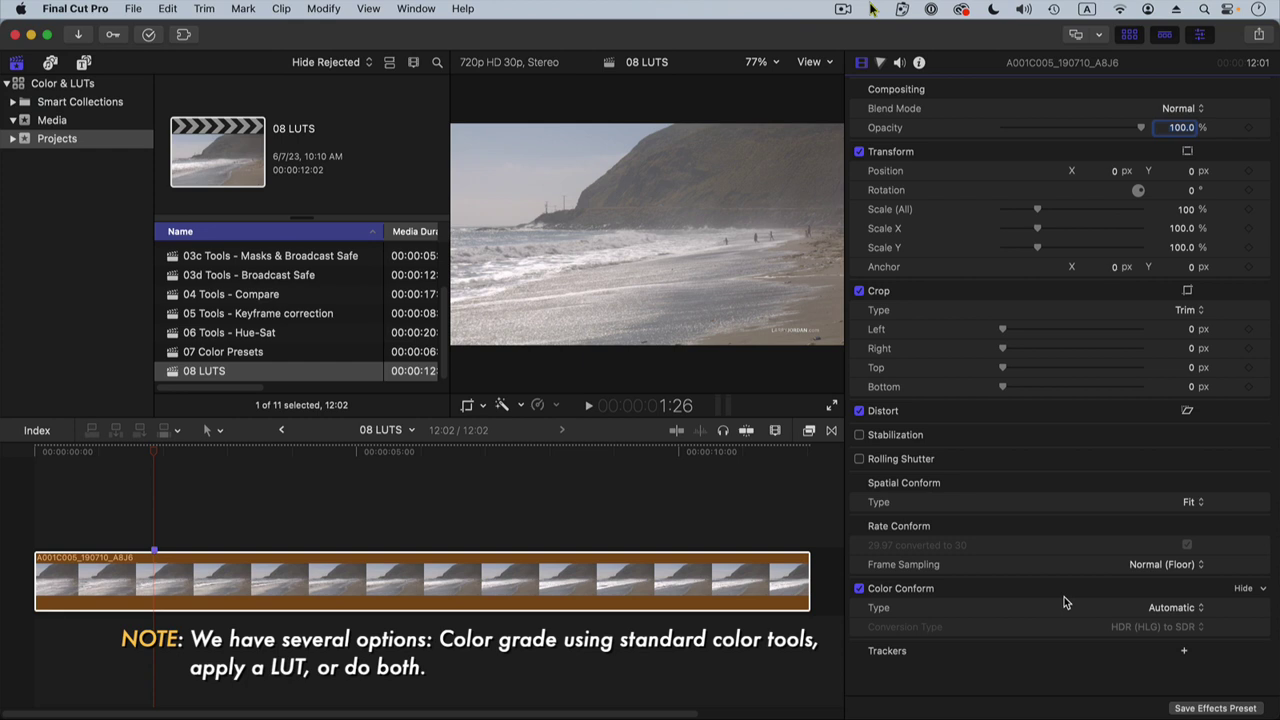
- Show the beach clip's Info inspector with the General metadata view
click(777, 579)
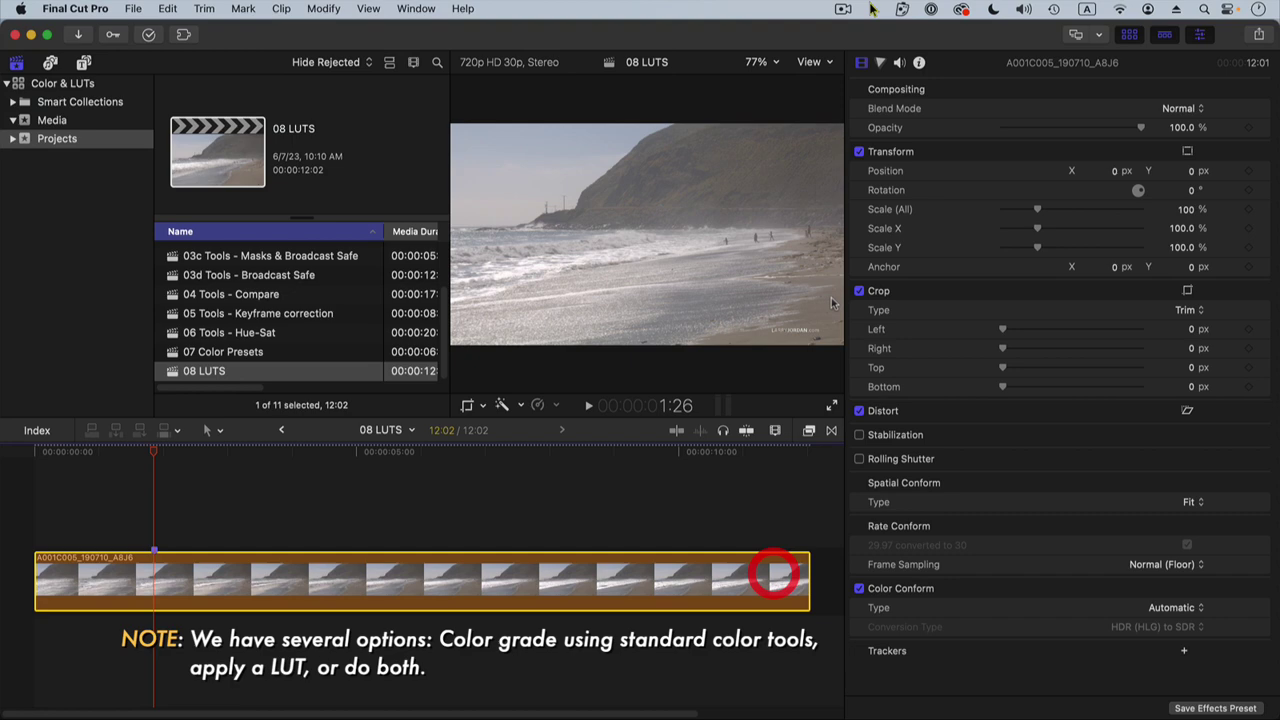
click(918, 63)
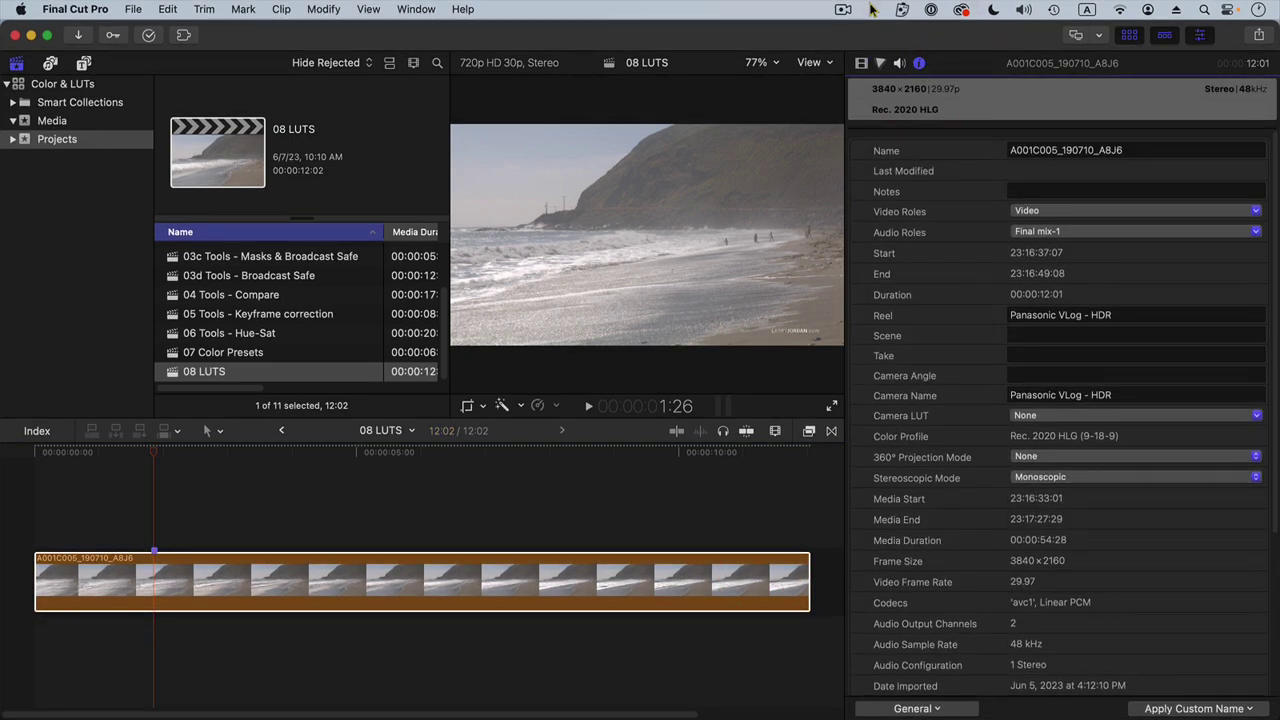
click(952, 712)
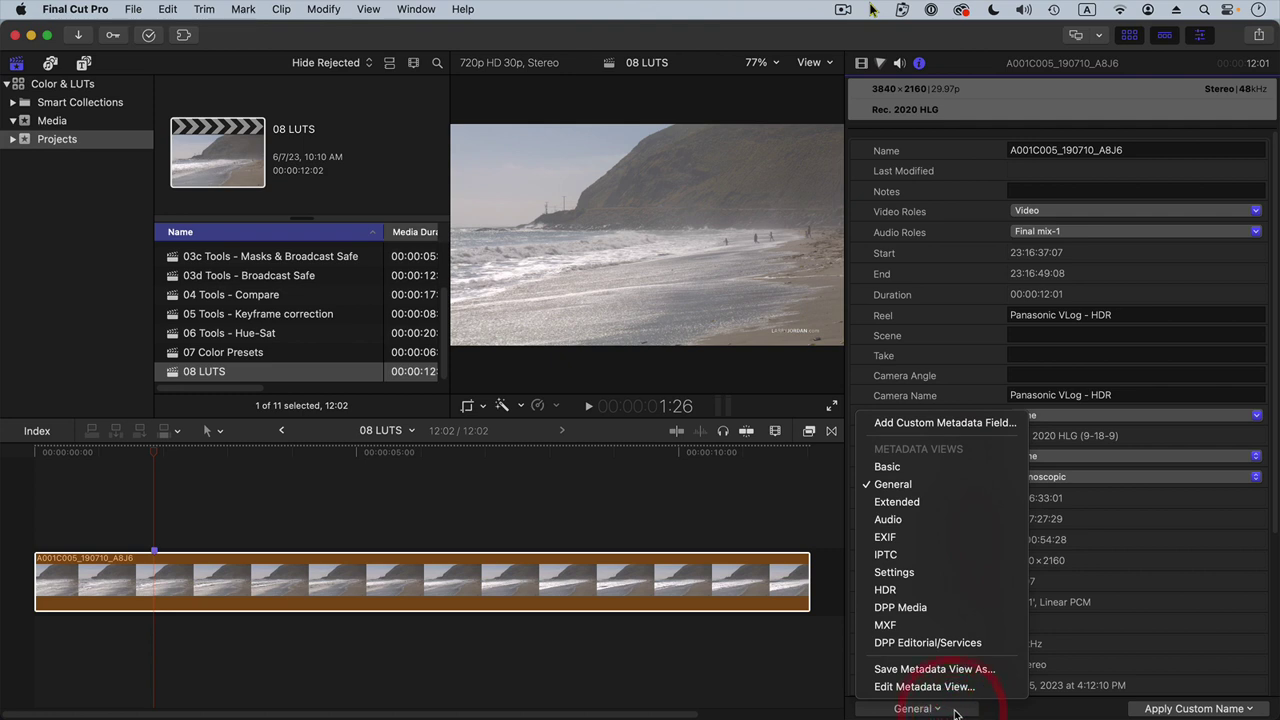
click(954, 489)
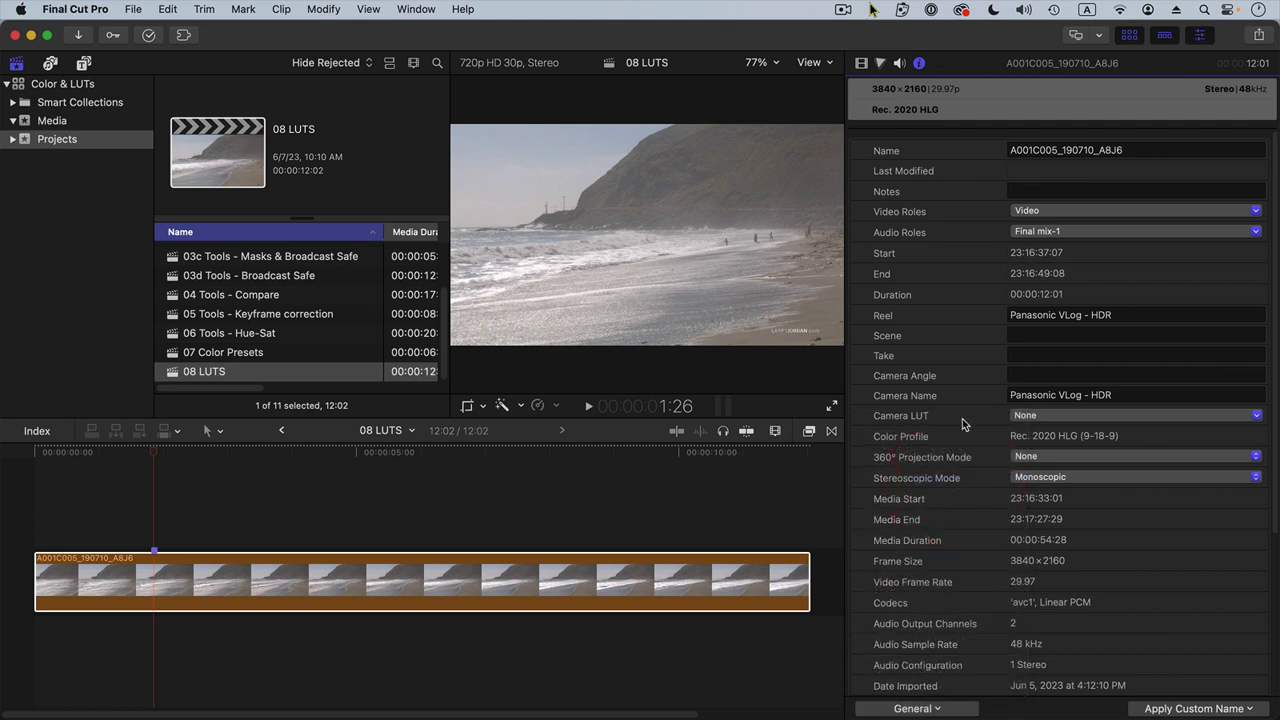
- Preview the Panasonic V-Log camera LUT, then set Camera LUT back to None
click(1028, 414)
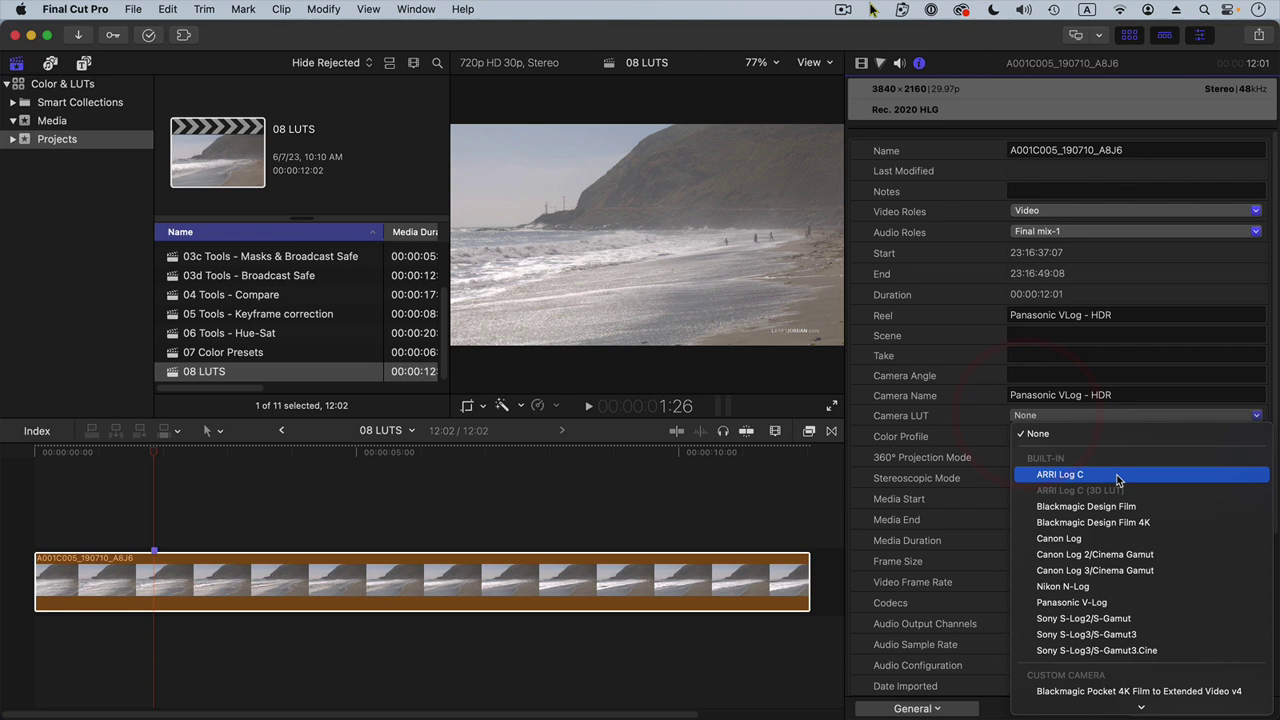
scroll(1117, 481, down, 3)
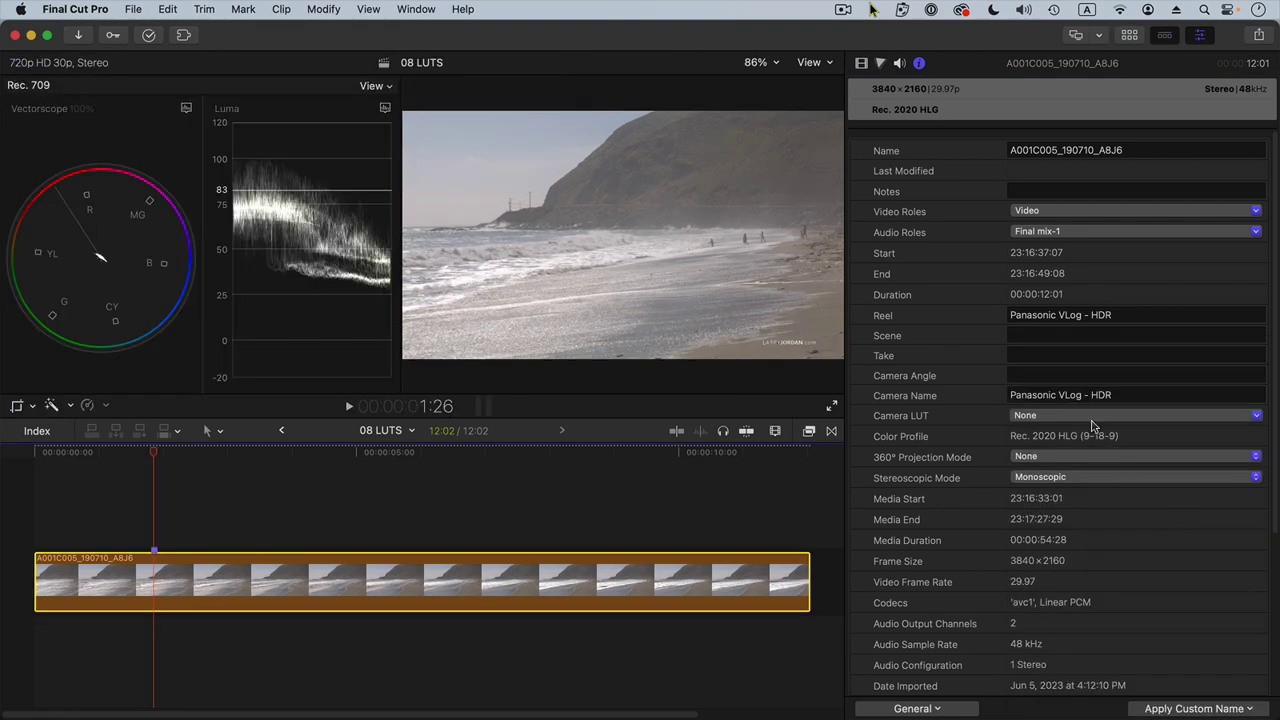
click(1093, 419)
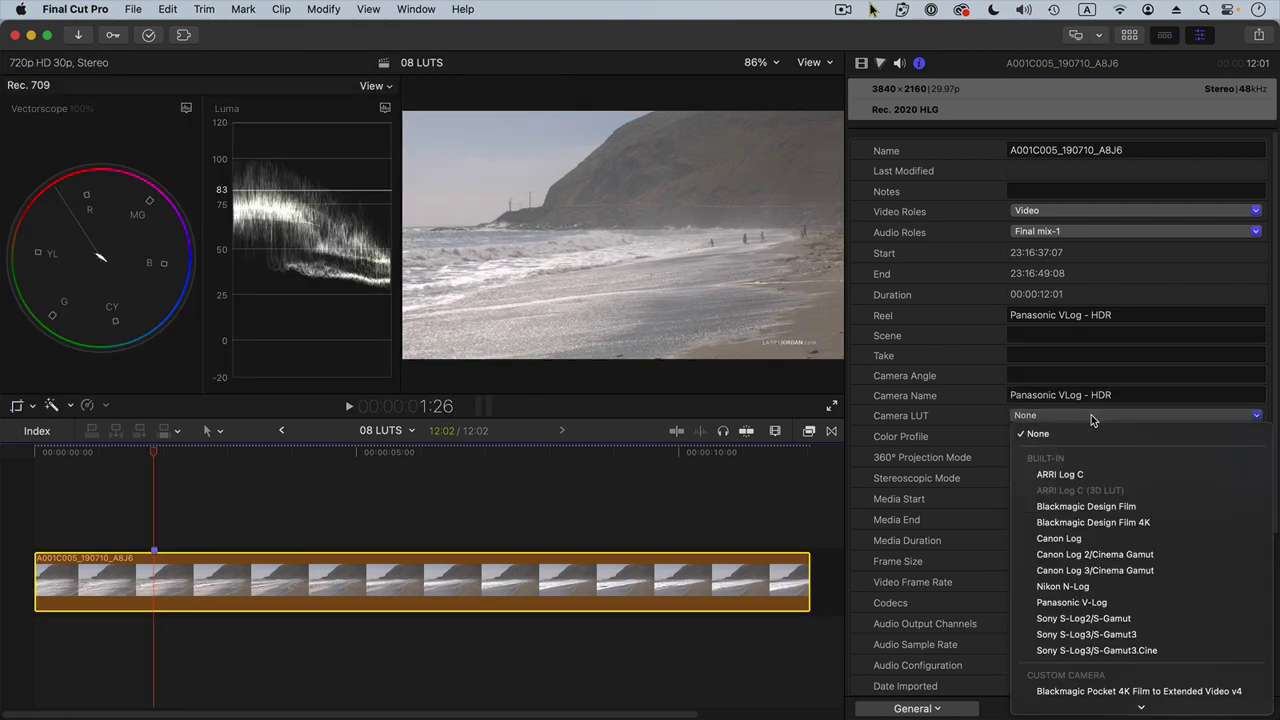
click(1149, 599)
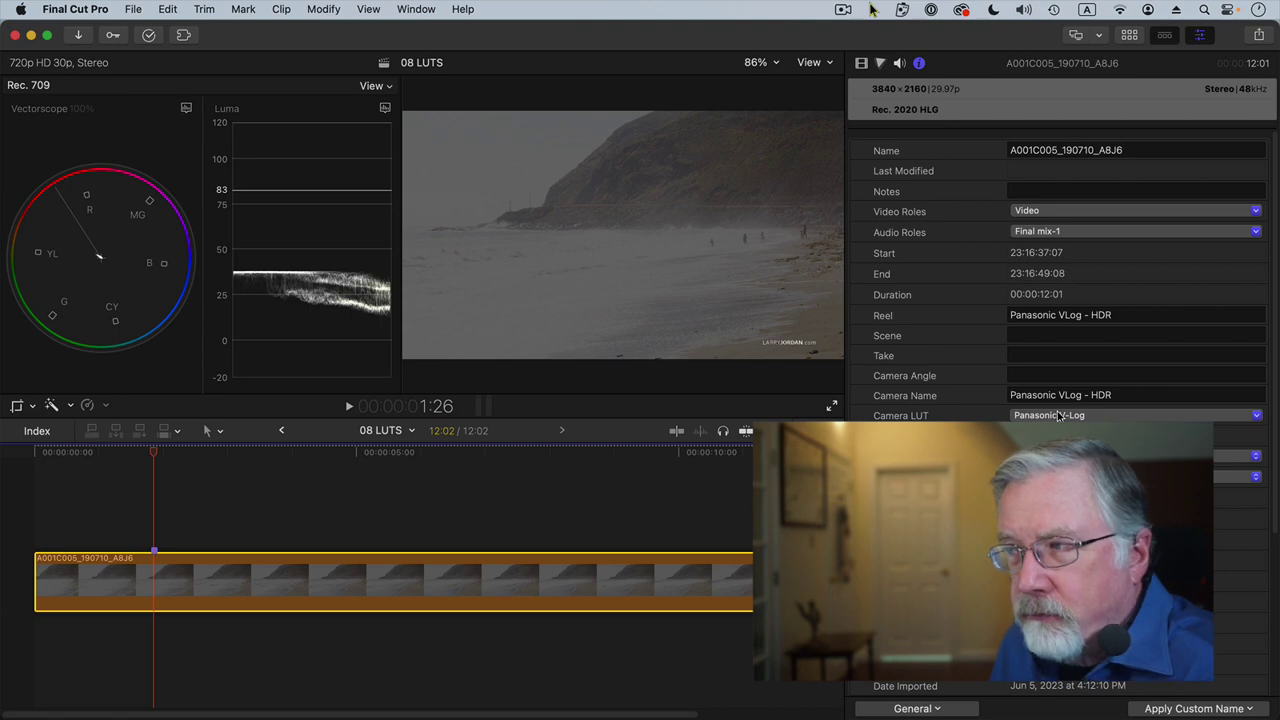
click(1057, 415)
click(1057, 418)
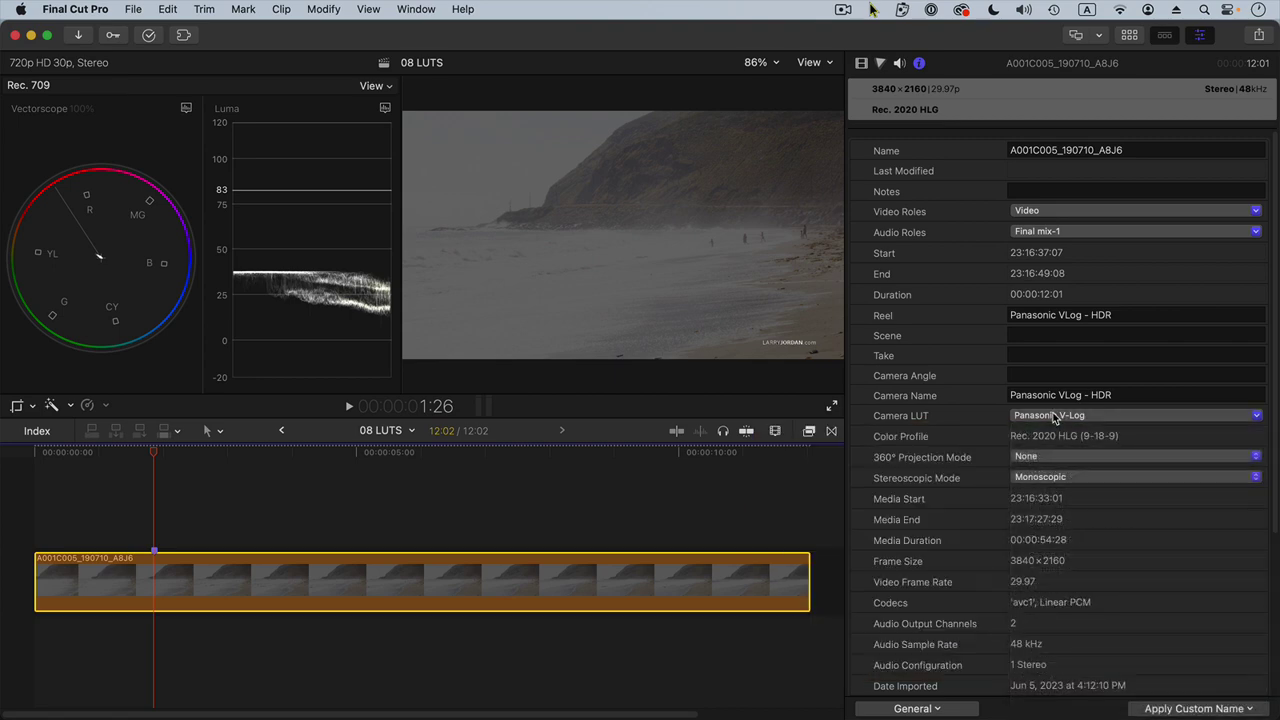
click(1053, 416)
click(1052, 431)
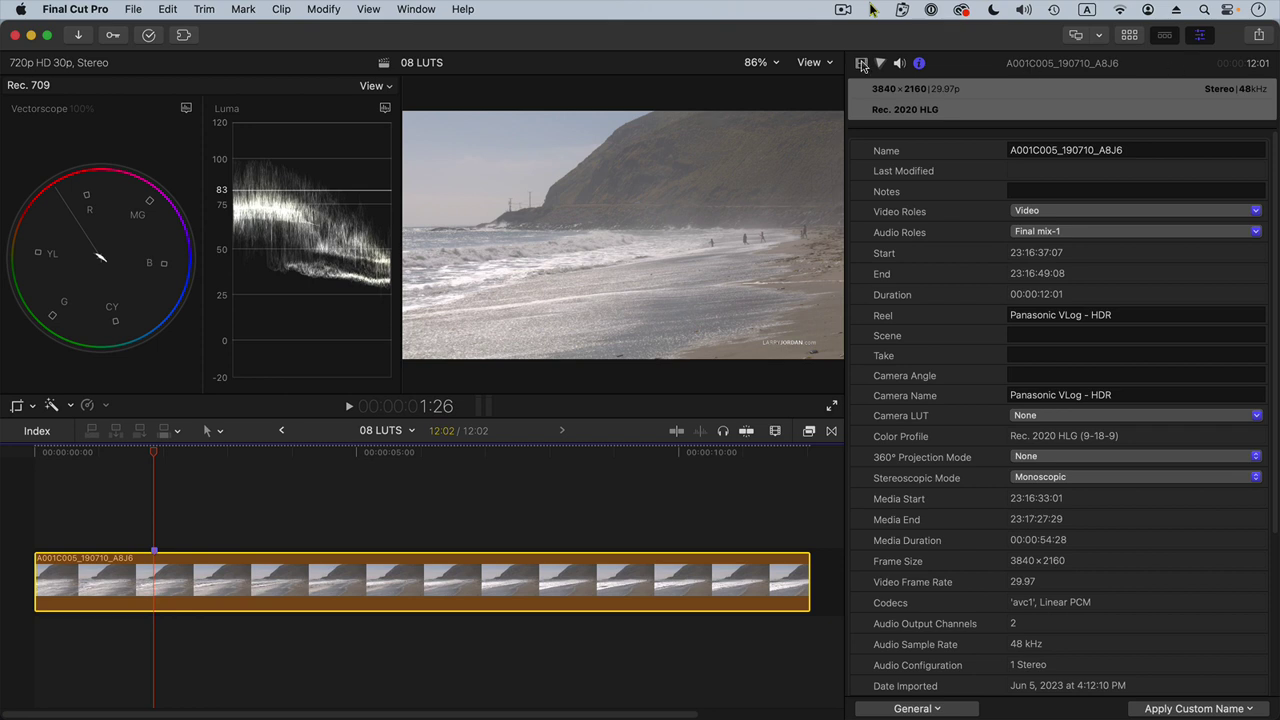
- Drag Custom LUT from the Color effects category onto the beach clip
click(861, 63)
click(810, 431)
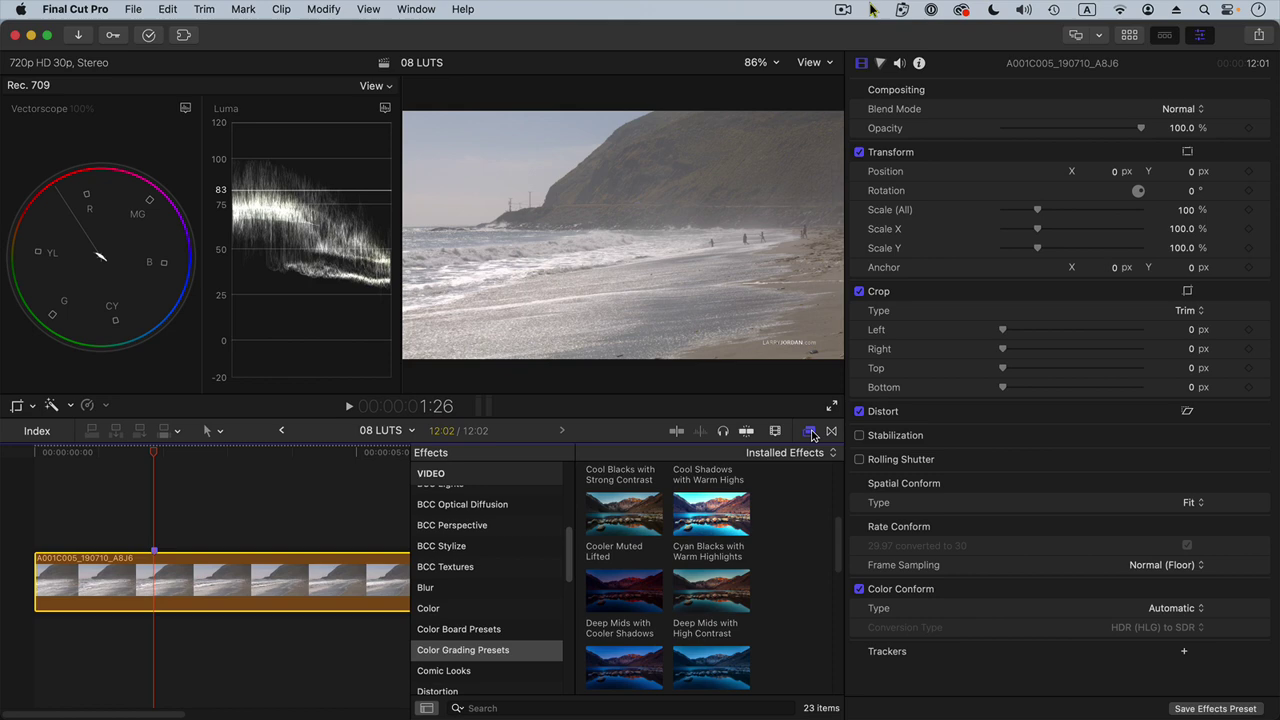
click(469, 609)
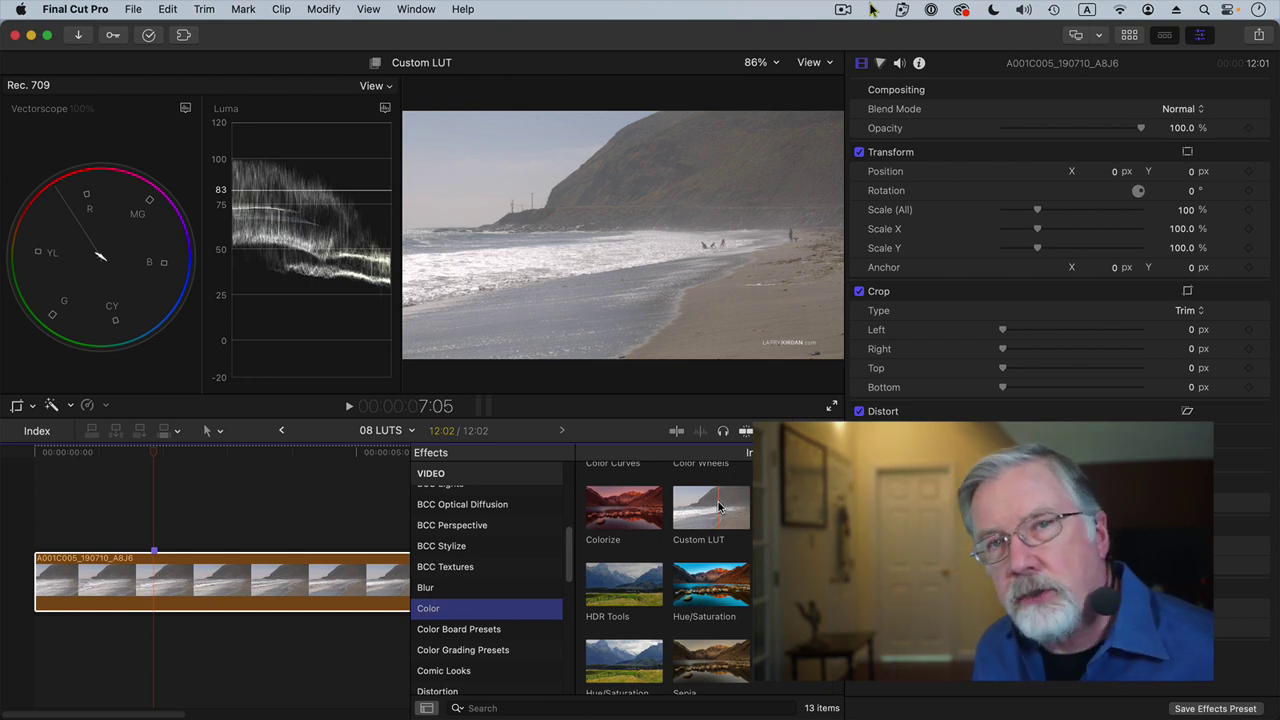
drag(718, 501, 336, 572)
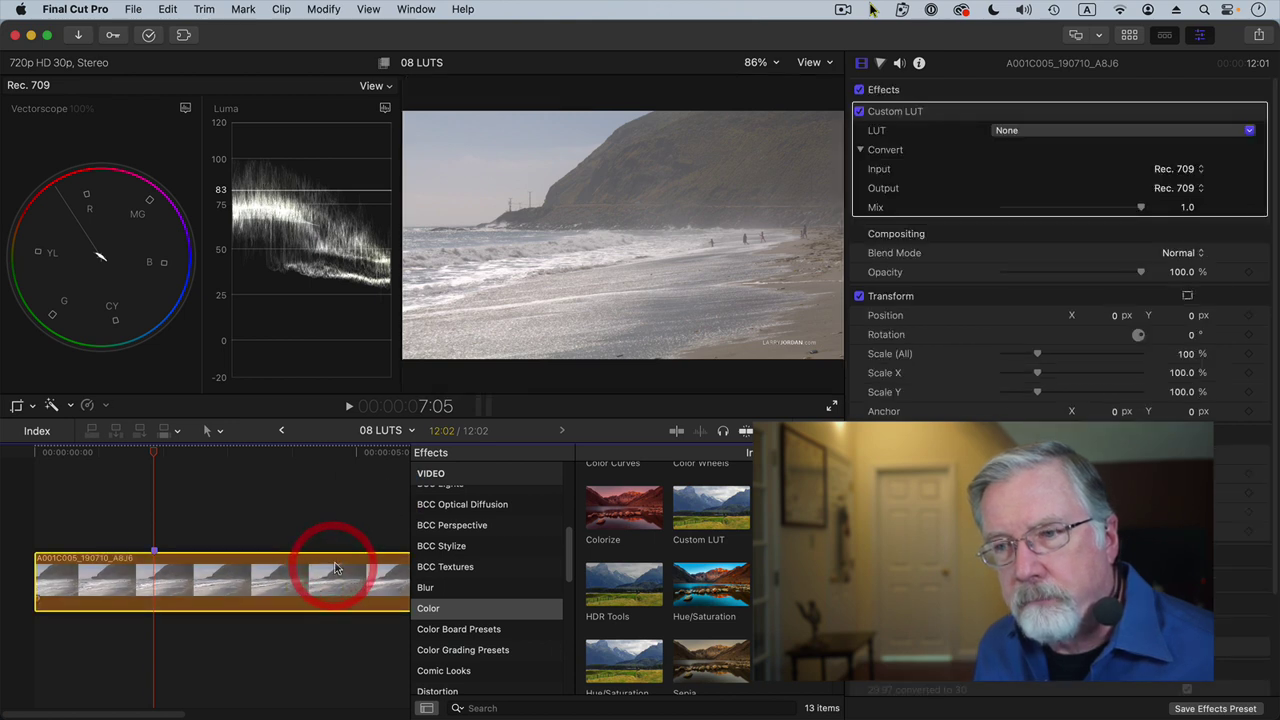
click(809, 430)
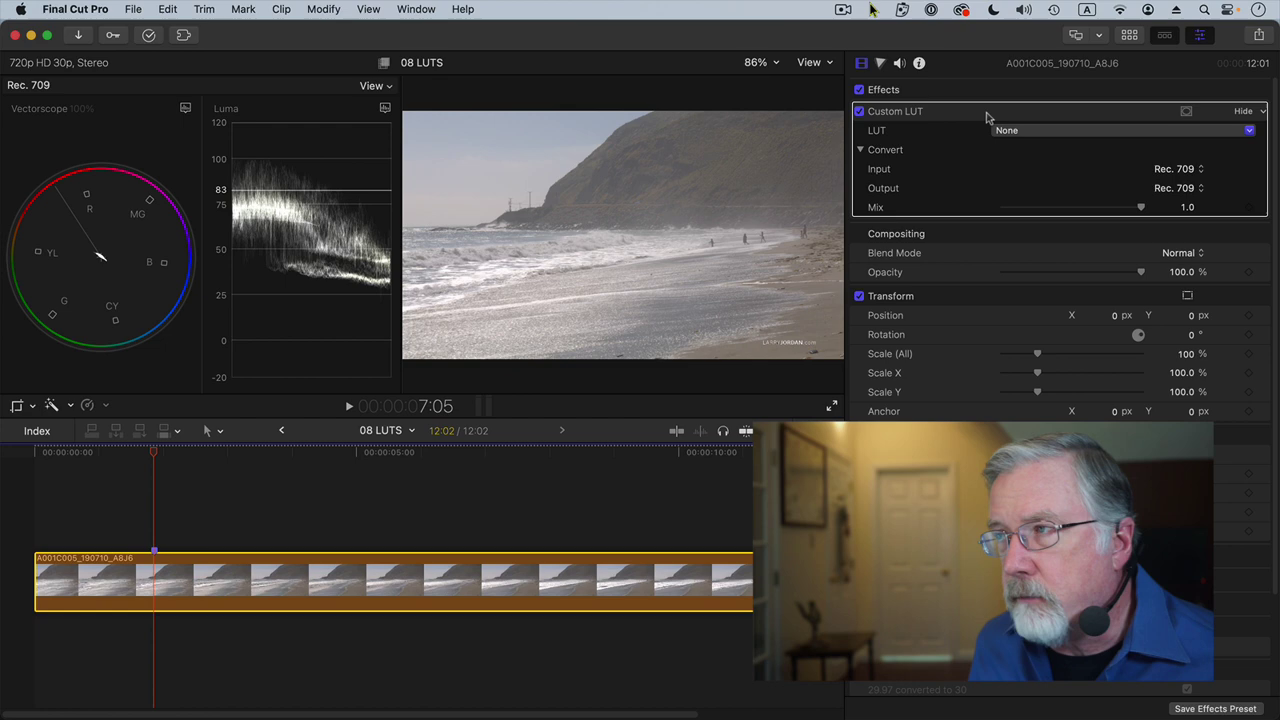
- Compare the BandW HiCon and Blue Dusk LUTs, then settle on Golden 1 33 E-E
click(1015, 130)
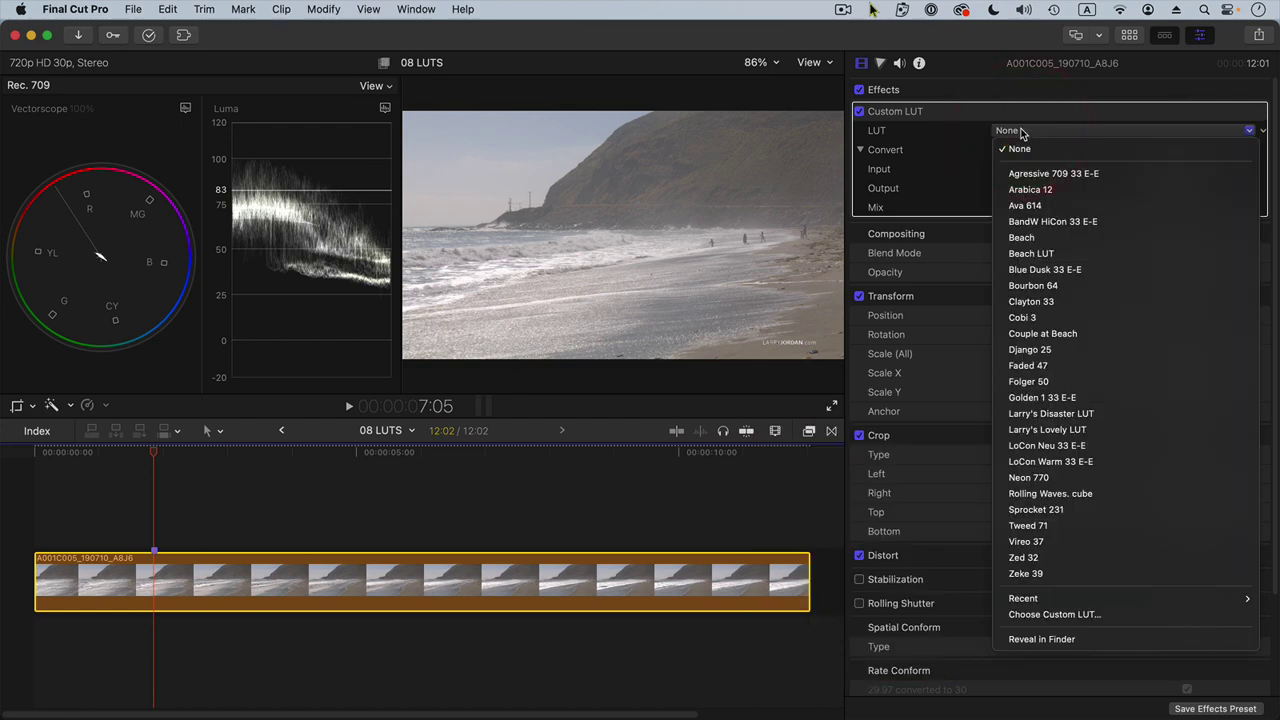
click(1053, 221)
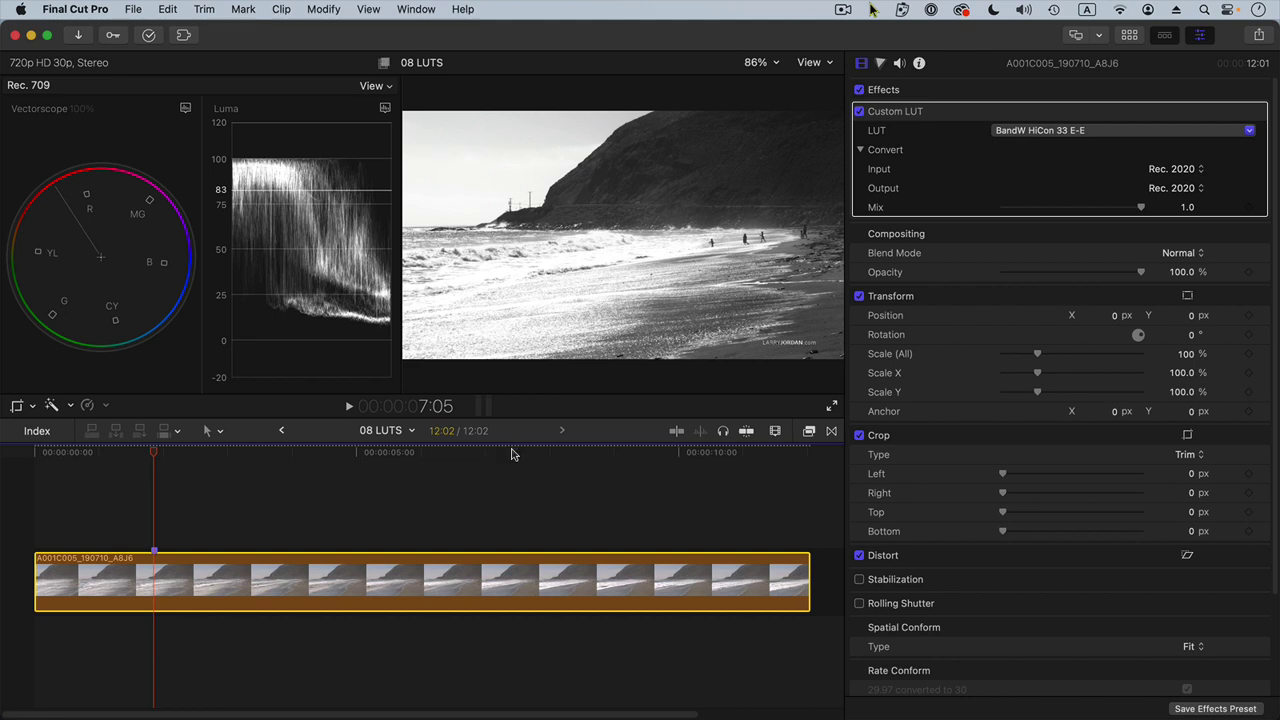
click(1036, 134)
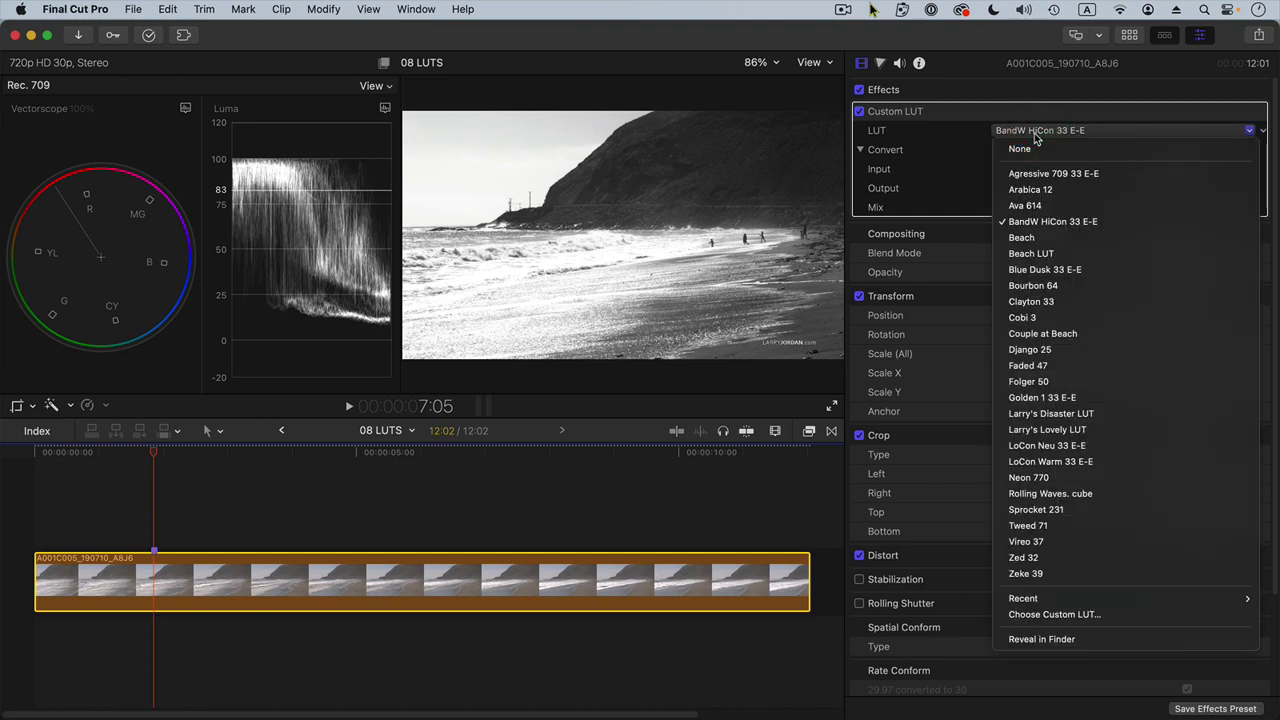
click(1150, 269)
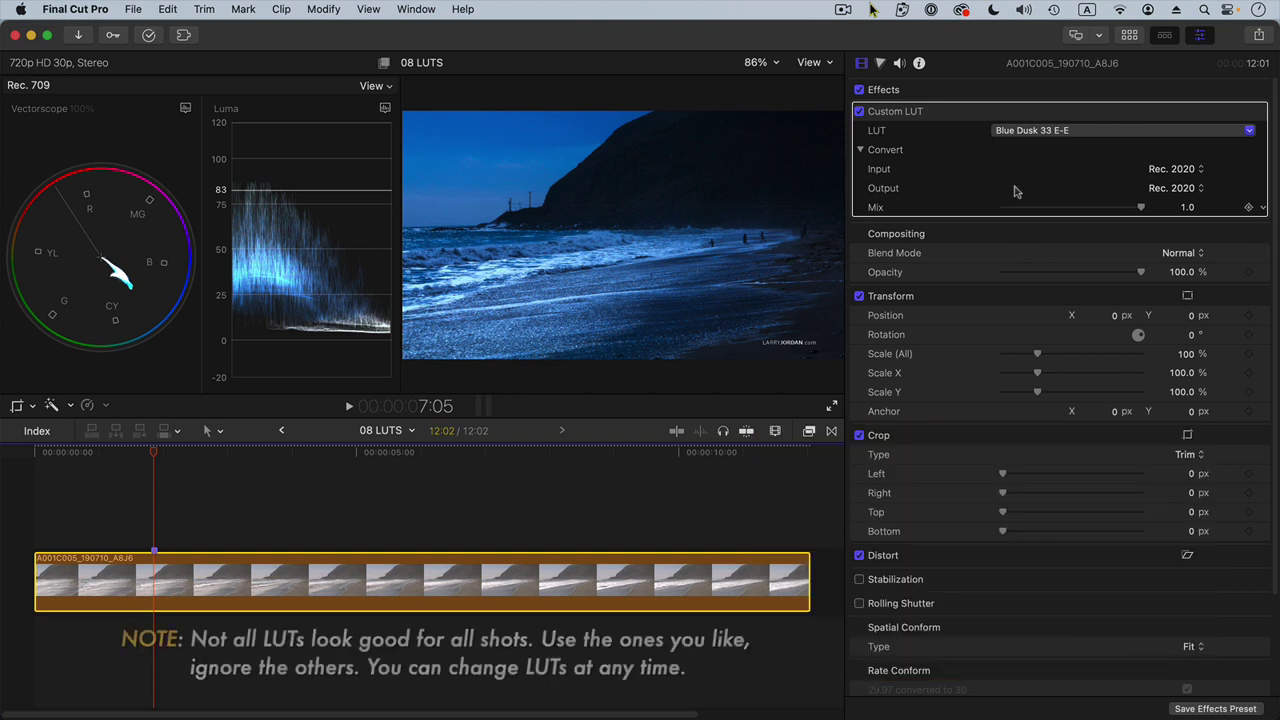
click(1039, 137)
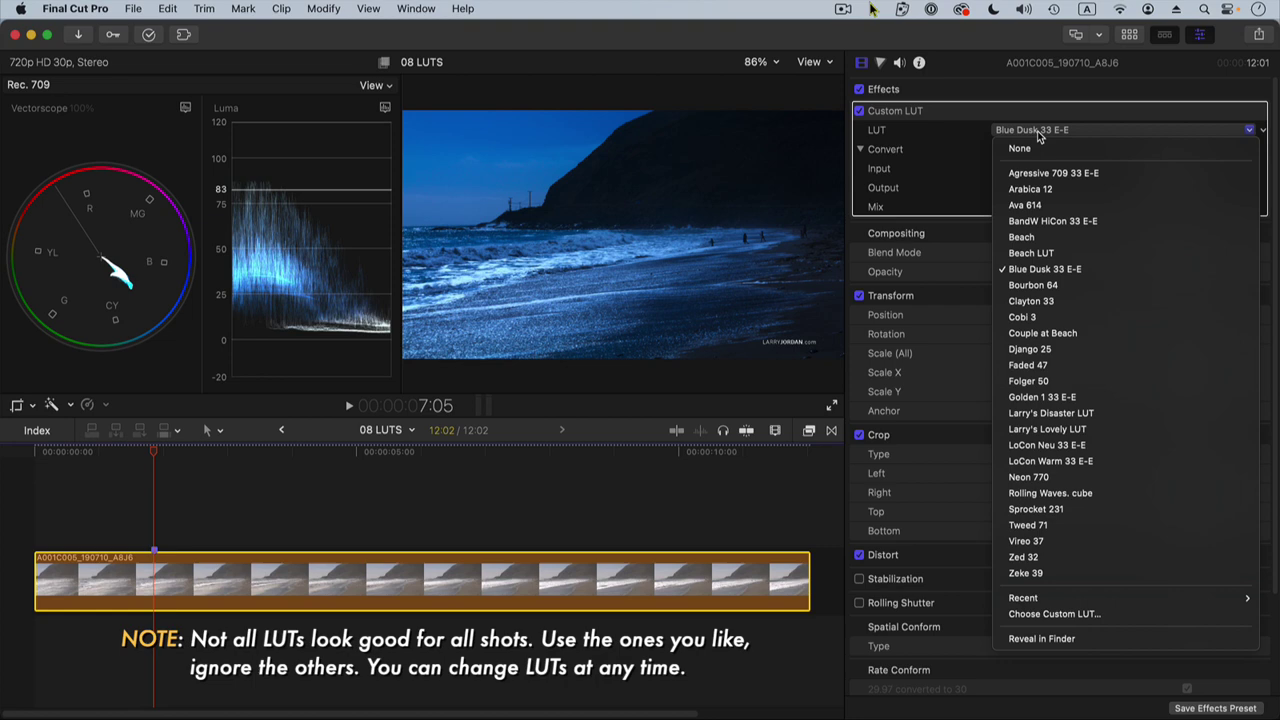
click(1068, 397)
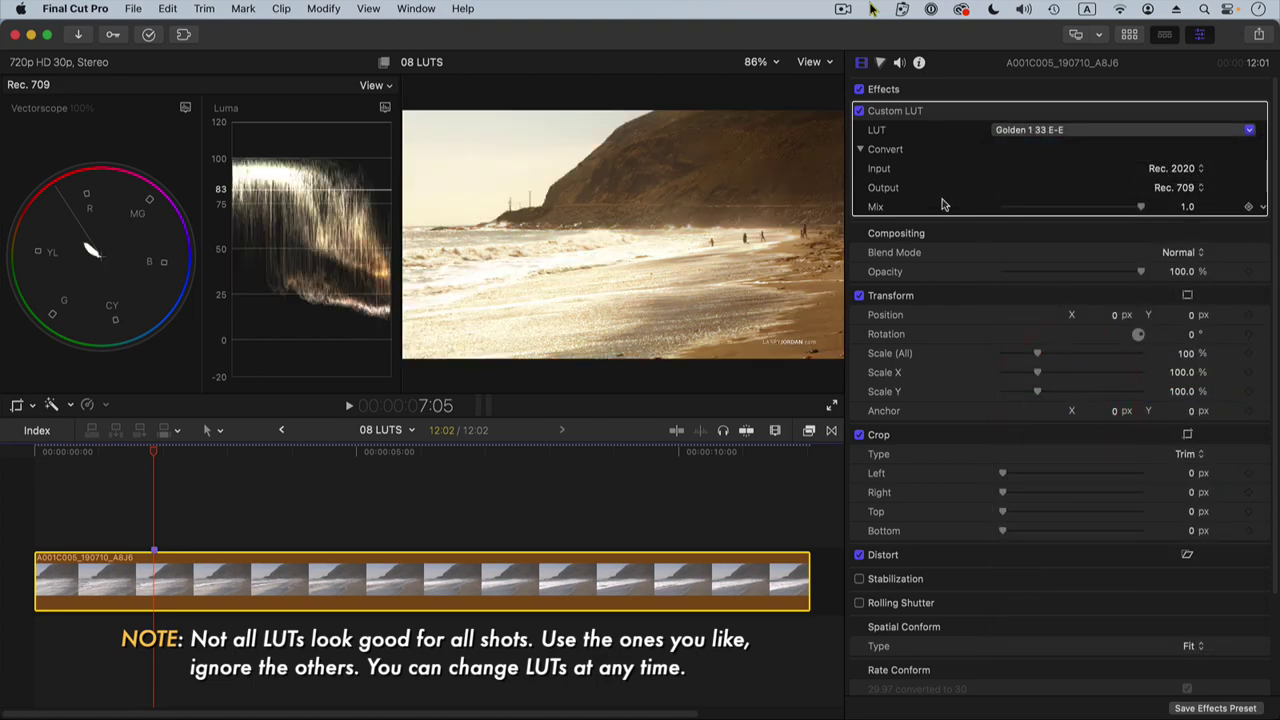
click(880, 62)
- Add a Color Board correction, trying saturation changes and then resetting them
click(971, 94)
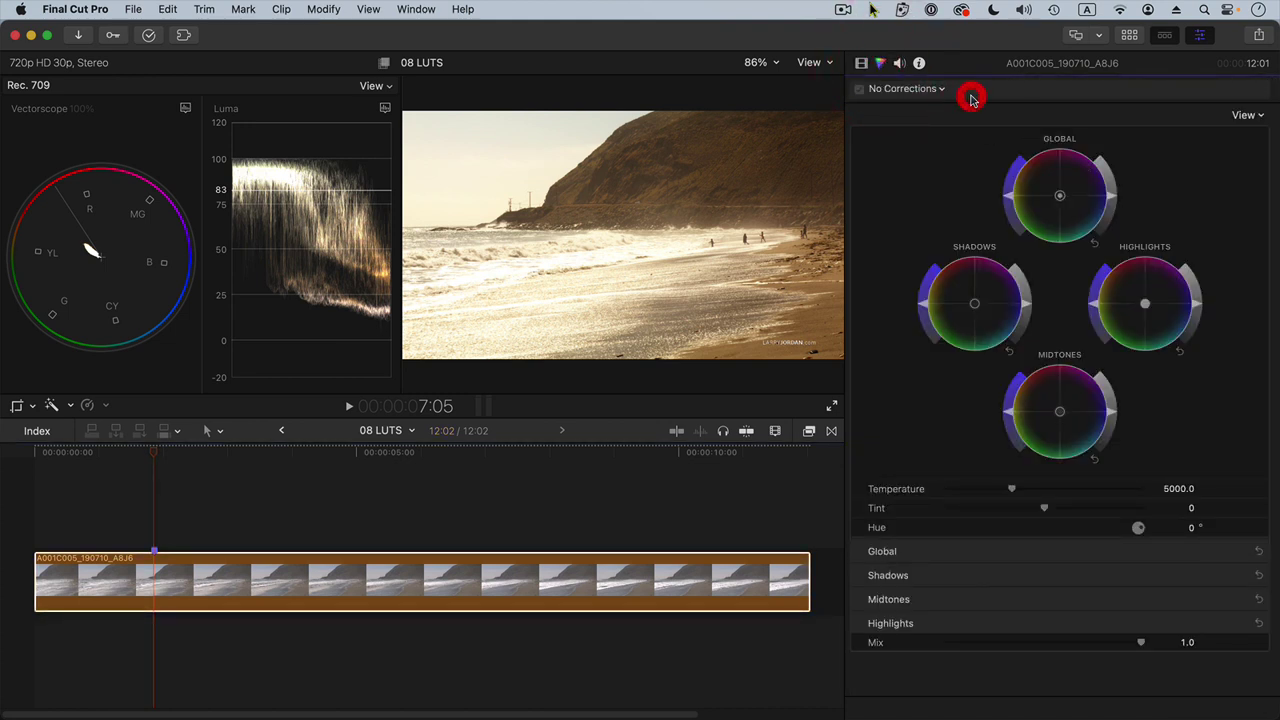
click(946, 90)
click(941, 121)
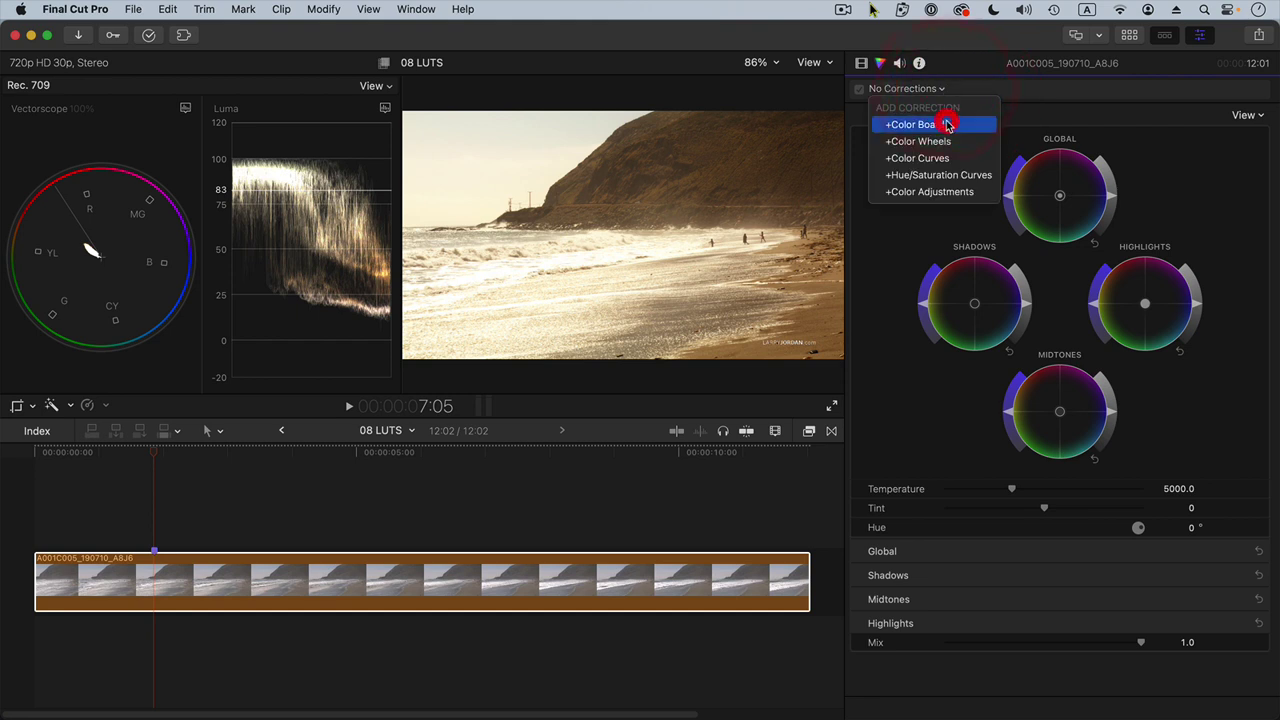
drag(1159, 230, 1159, 288)
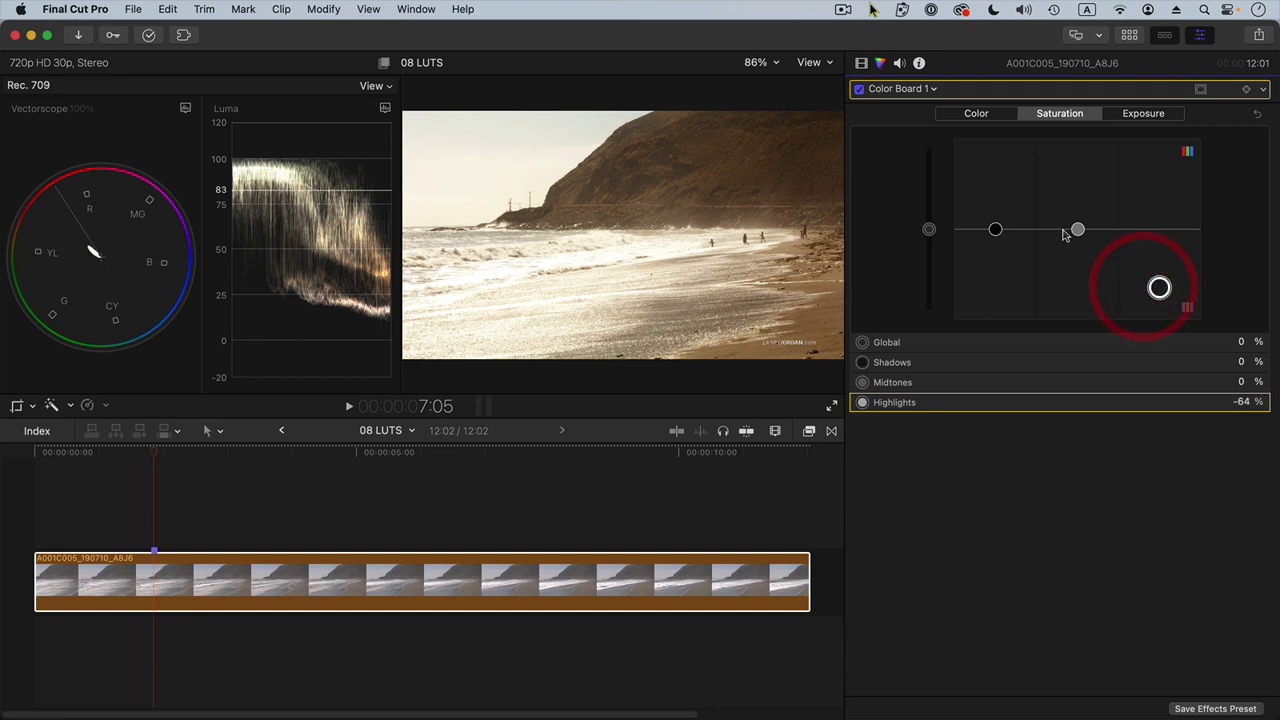
drag(1077, 229, 1075, 270)
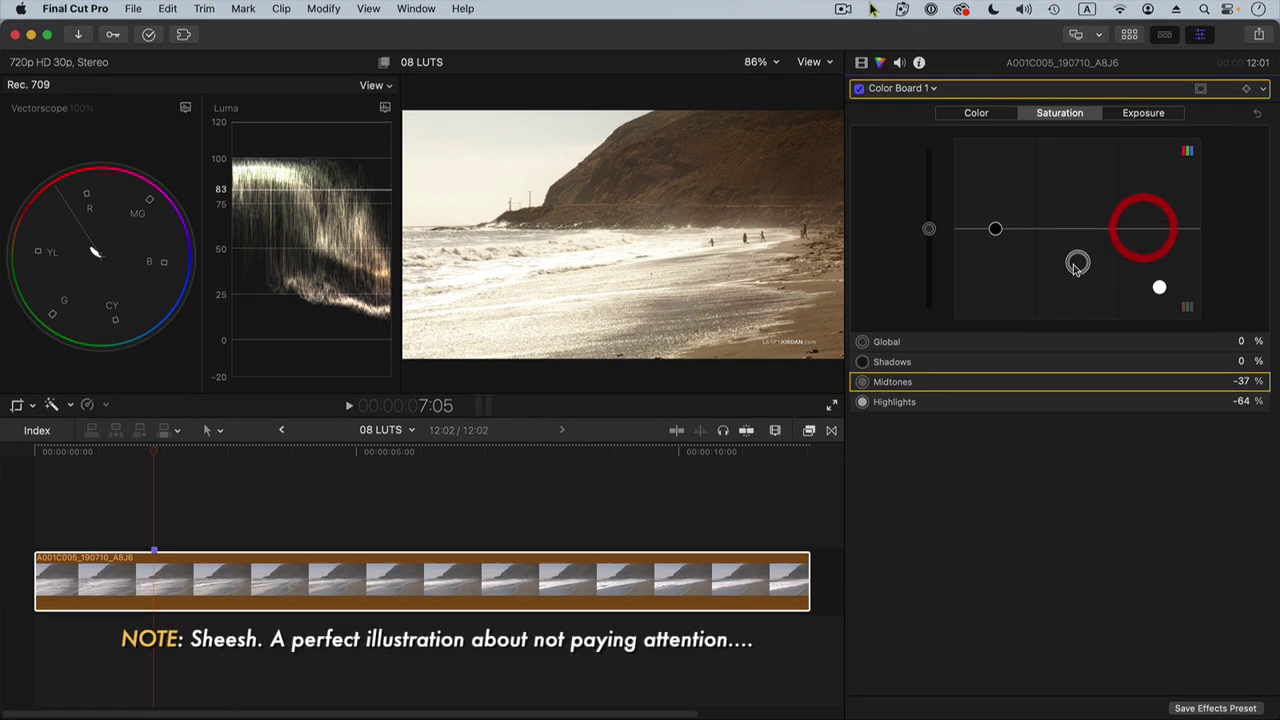
click(1258, 115)
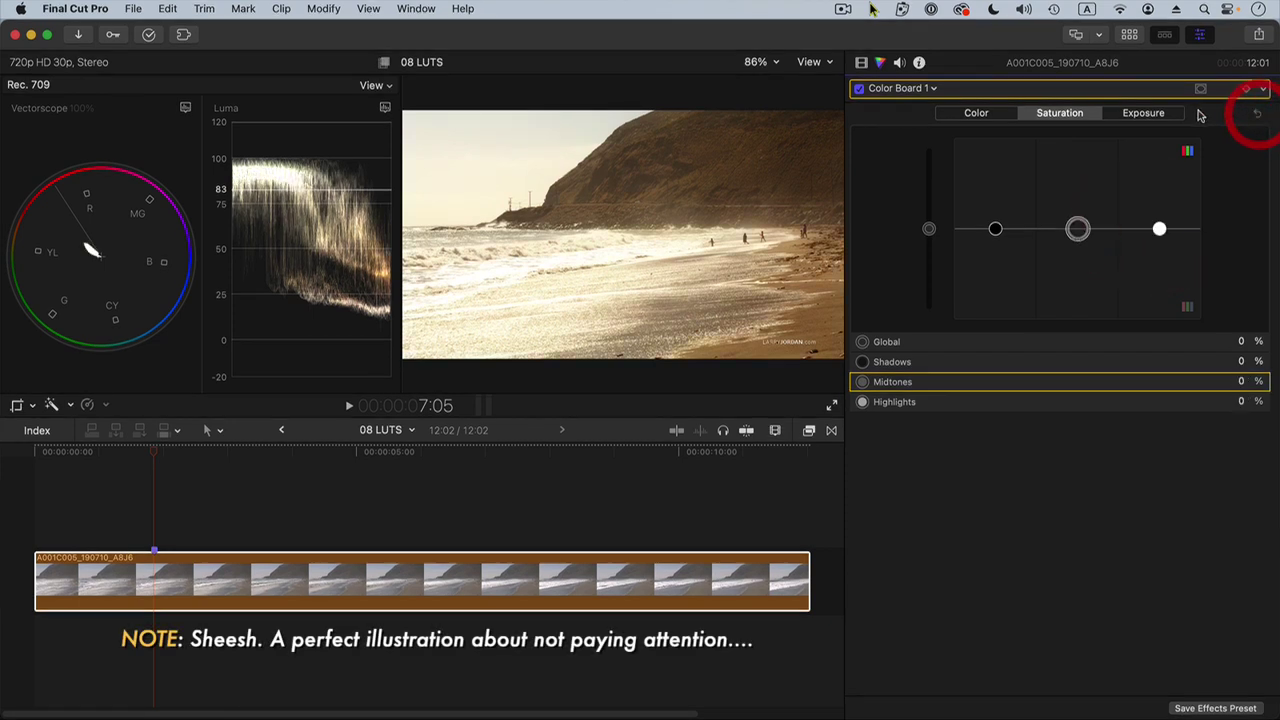
- Set Color Board exposure to Highlights -15%, Midtones -45% and Shadows 16%
click(1143, 113)
drag(1159, 230, 1159, 243)
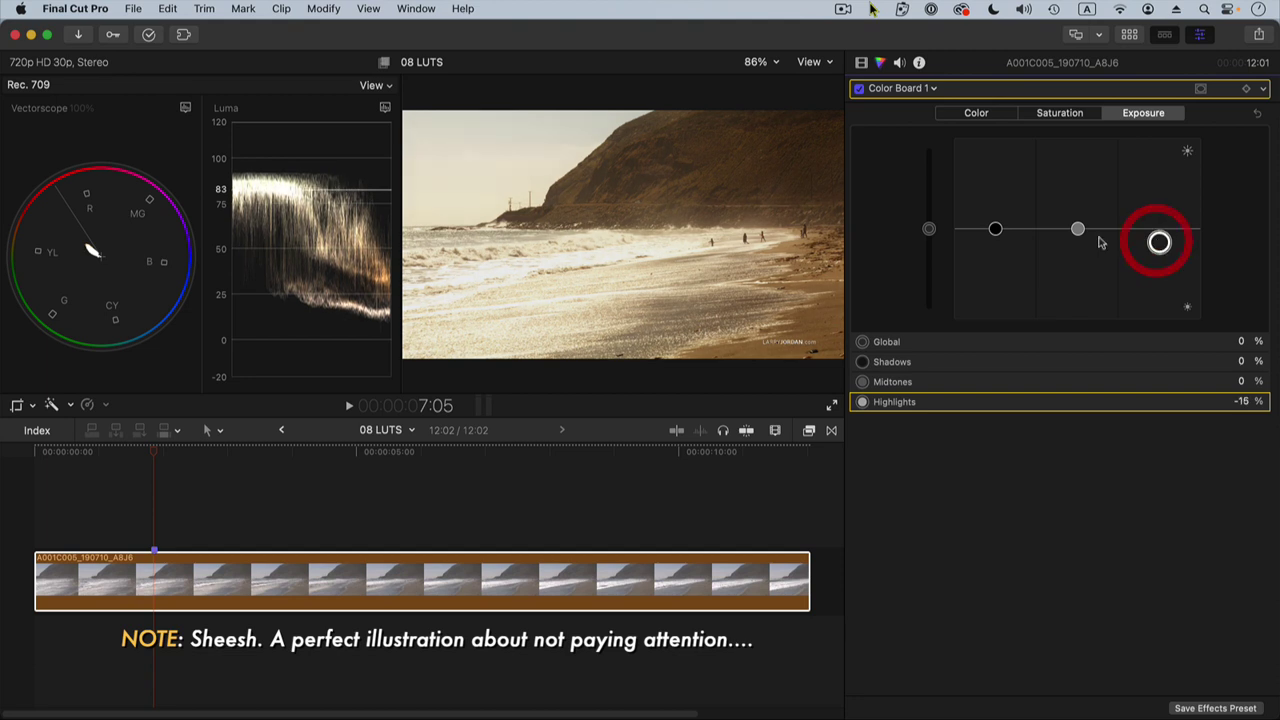
drag(1078, 229, 1078, 270)
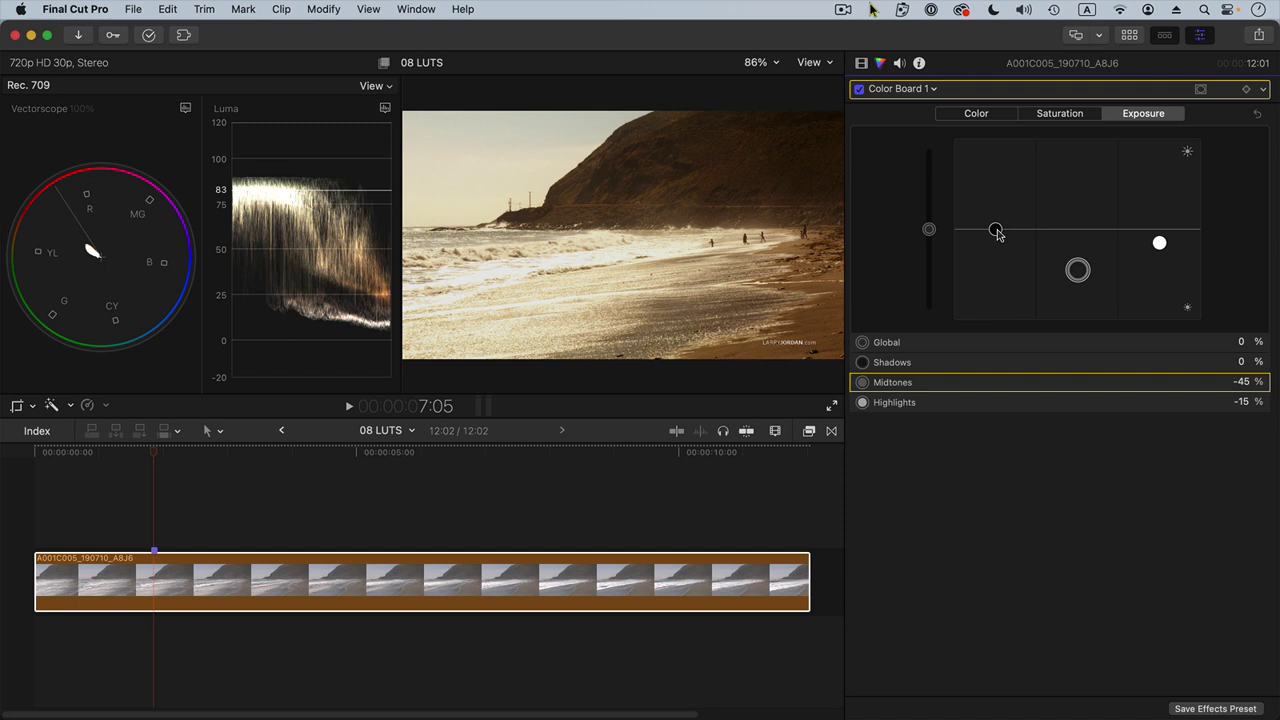
drag(997, 233, 1011, 220)
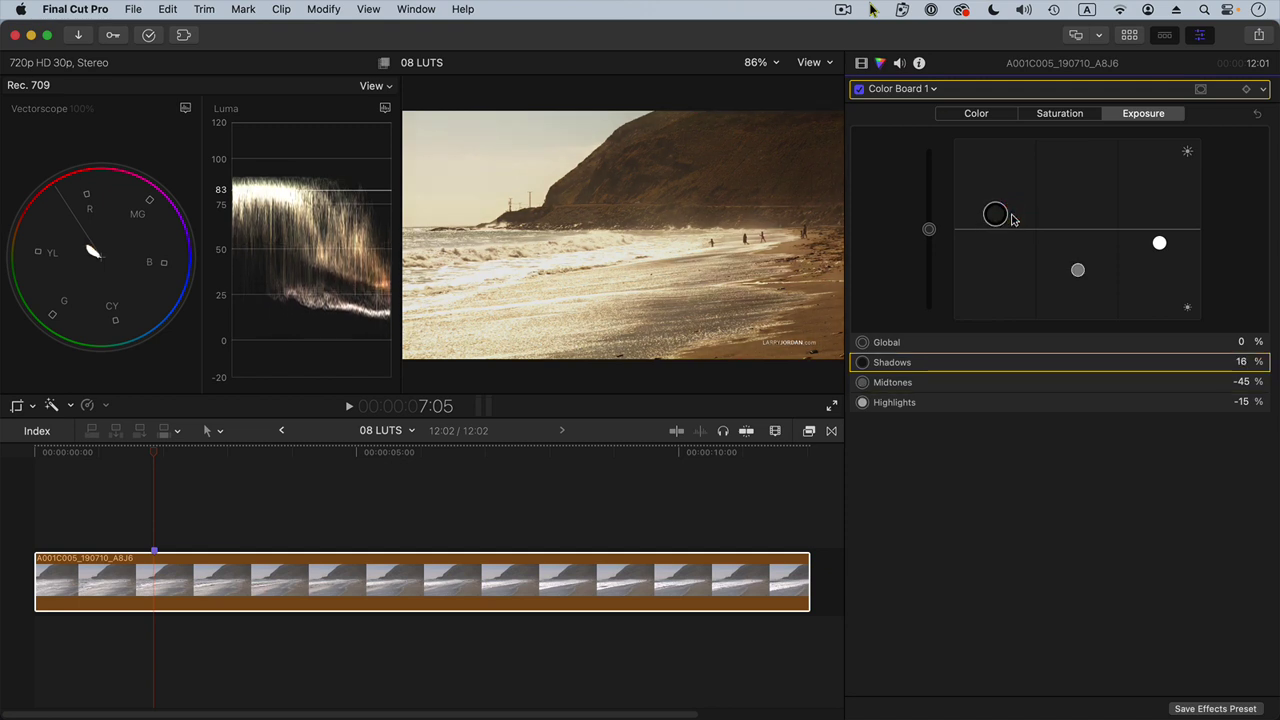
click(880, 62)
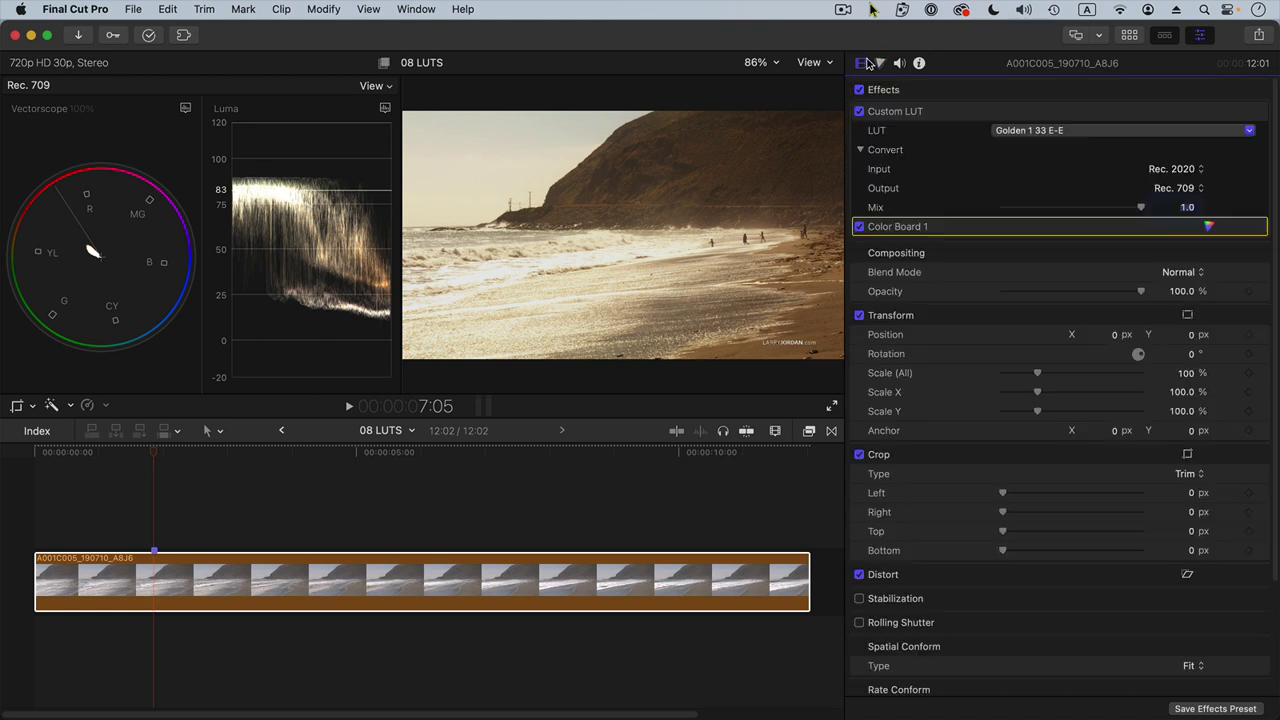
- Move the Custom LUT effect below Color Board 1 in the effect stack
click(927, 112)
drag(934, 122, 929, 195)
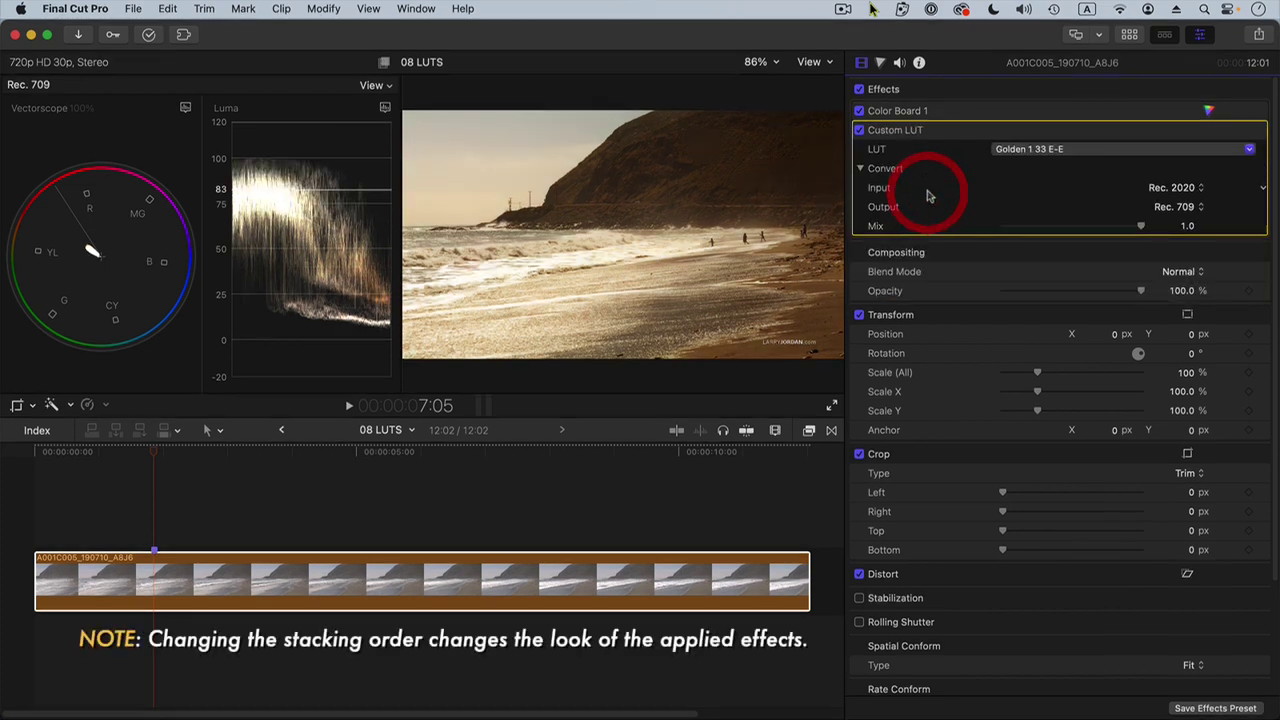
click(931, 114)
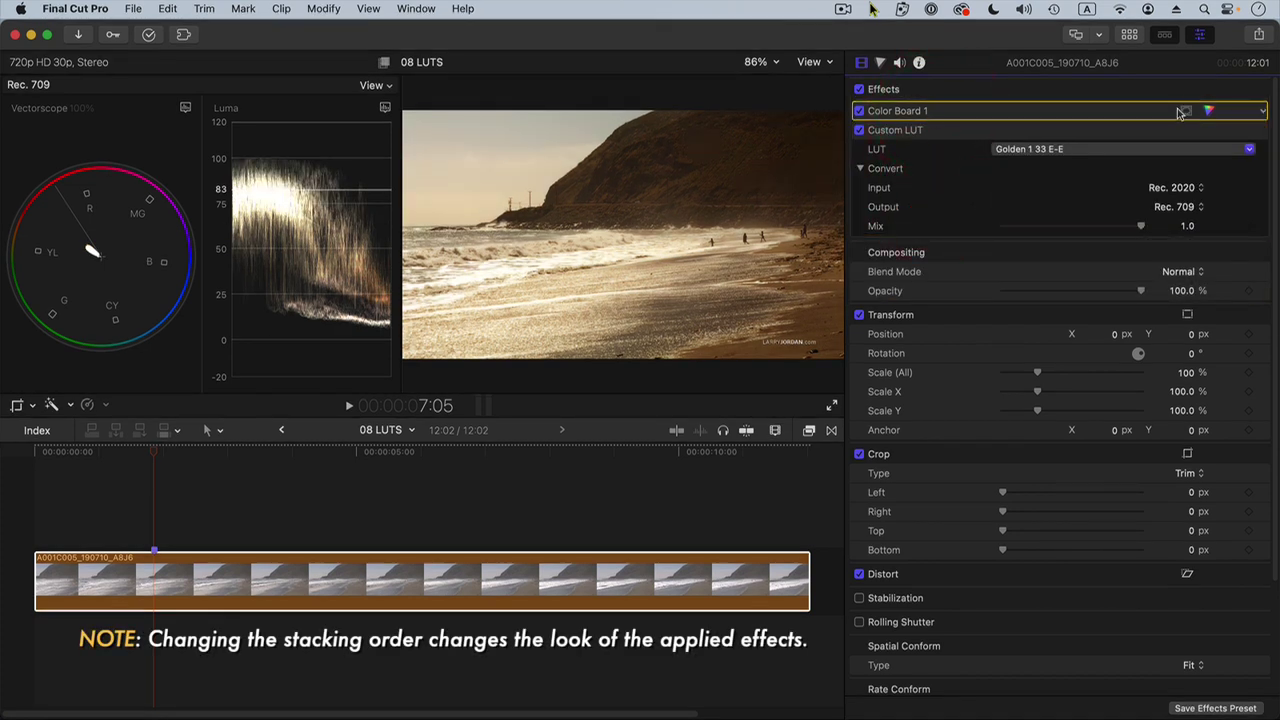
- Adjust Color Board 1 exposure to Midtones -42% and Shadows 17%
key(super+6)
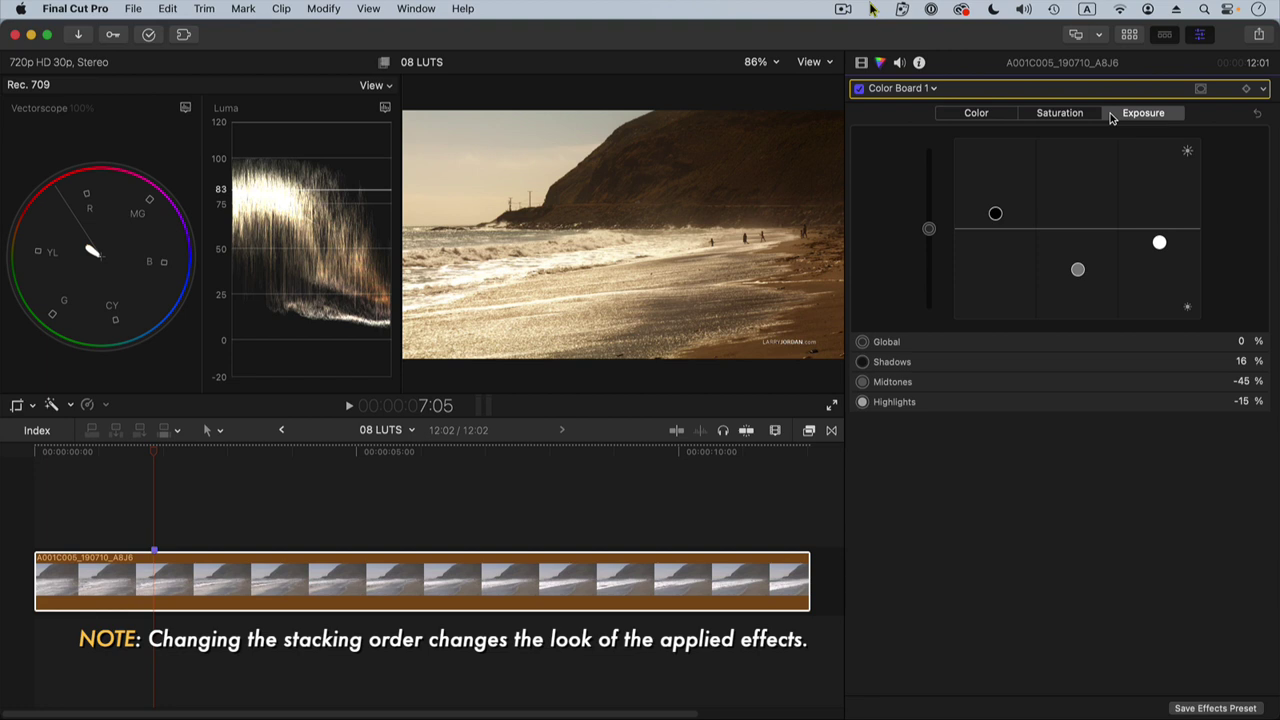
mouse_move(1159, 245)
mouse_down()
mouse_move(1160, 231)
mouse_move(1159, 242)
mouse_up()
drag(1079, 269, 1078, 265)
drag(995, 213, 995, 212)
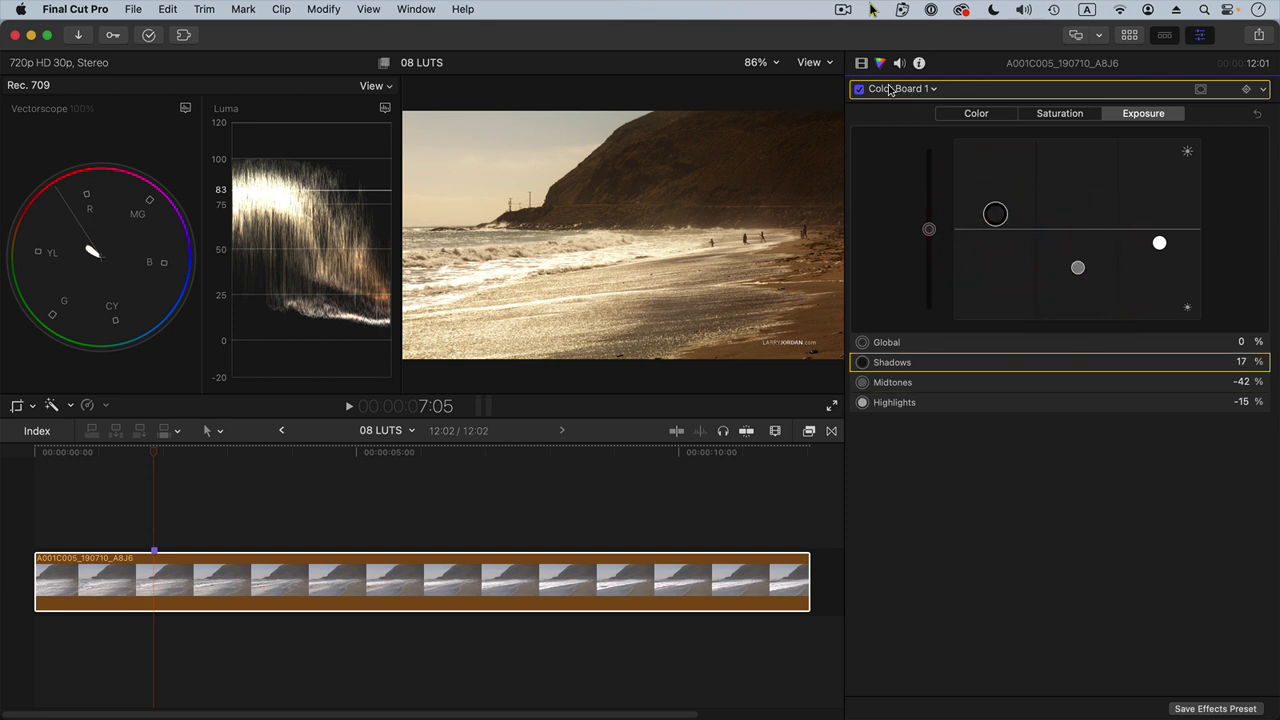
click(861, 62)
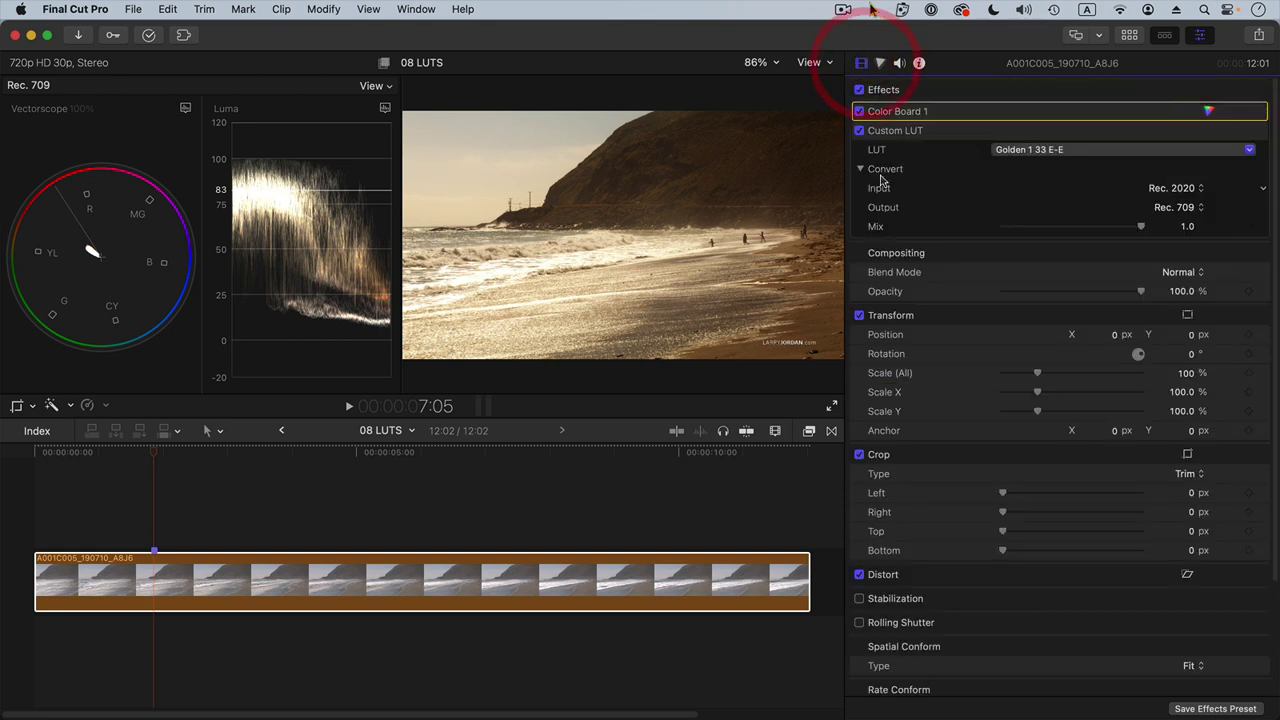
click(898, 132)
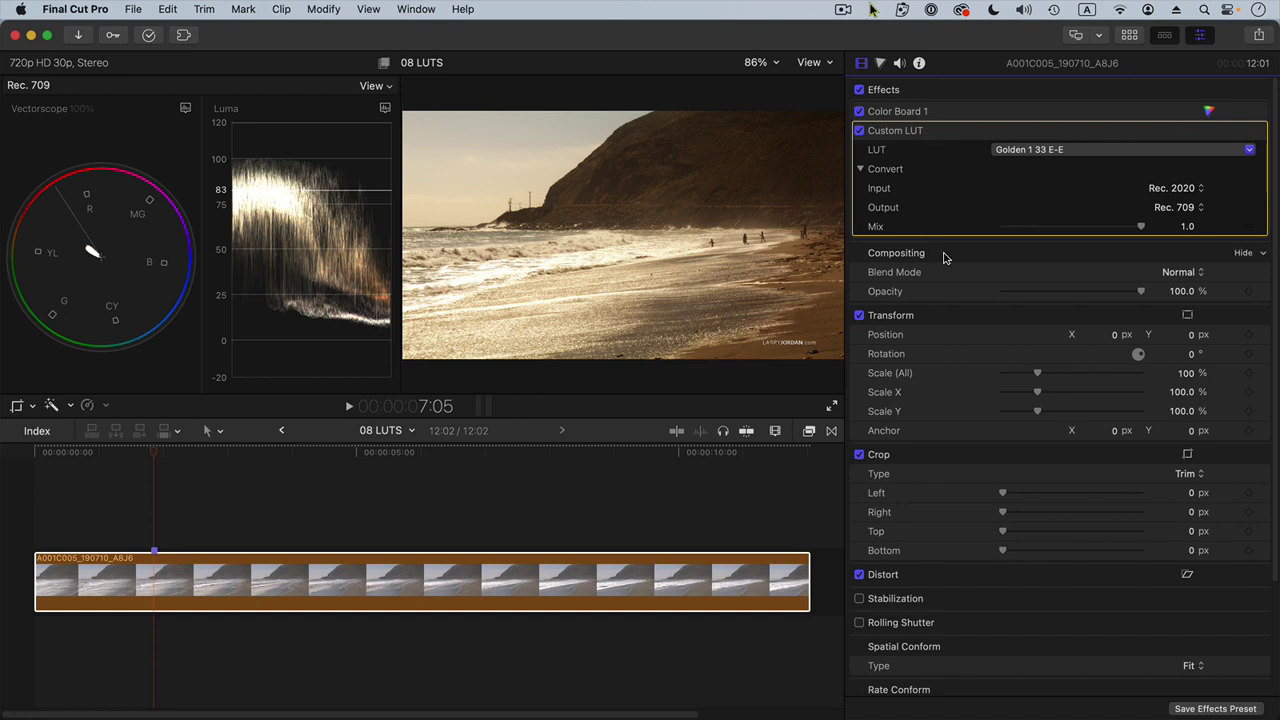
- Delete Color Board 1 and the Custom LUT effect from the beach clip
click(935, 111)
key(Delete)
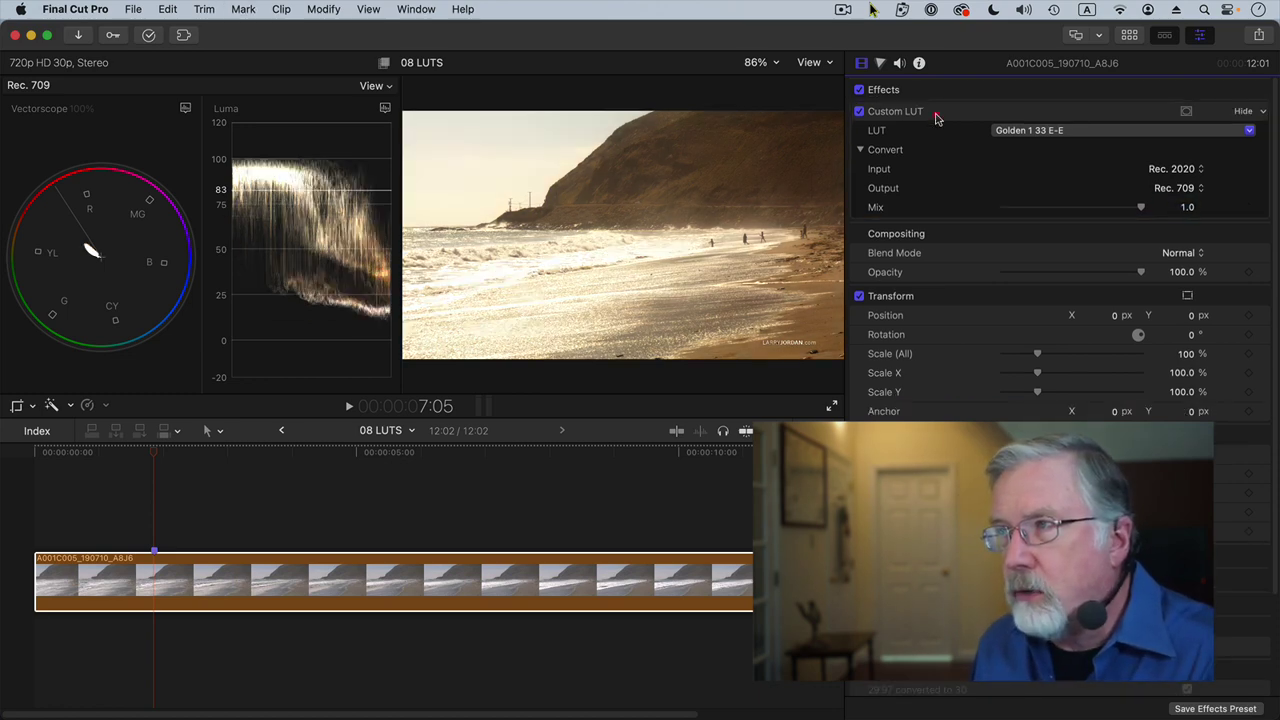
key(Delete)
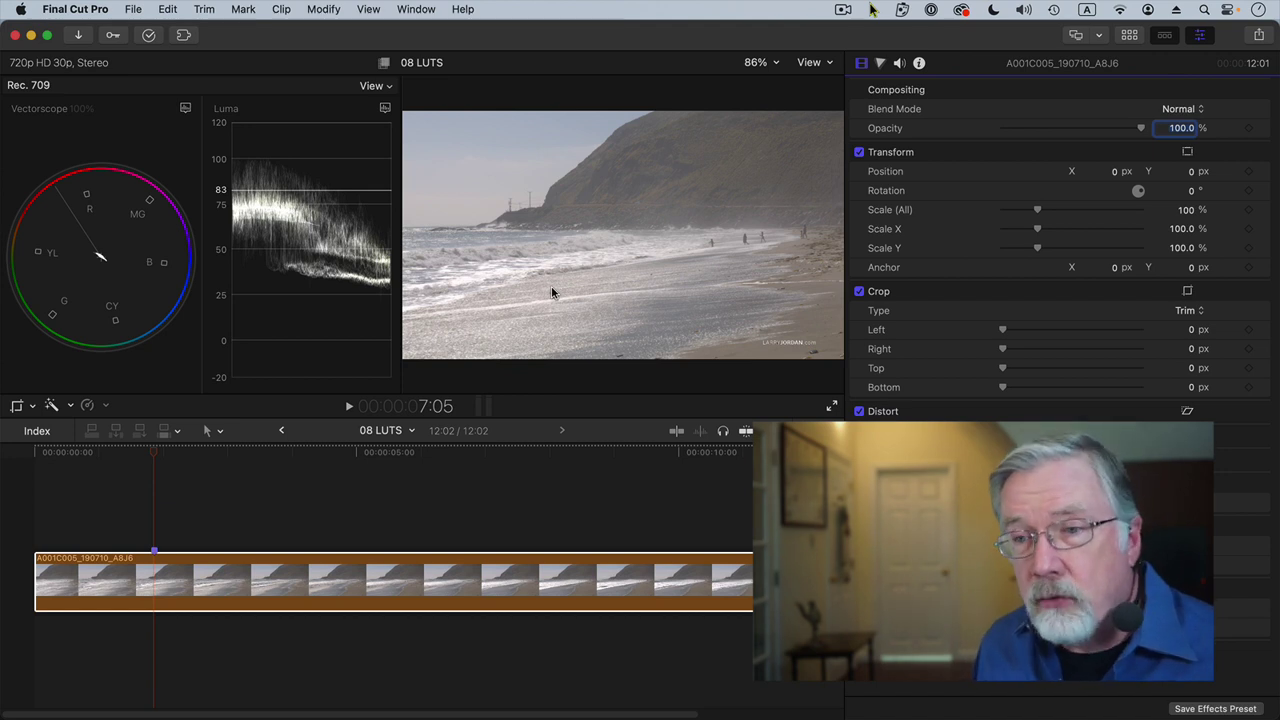
click(393, 583)
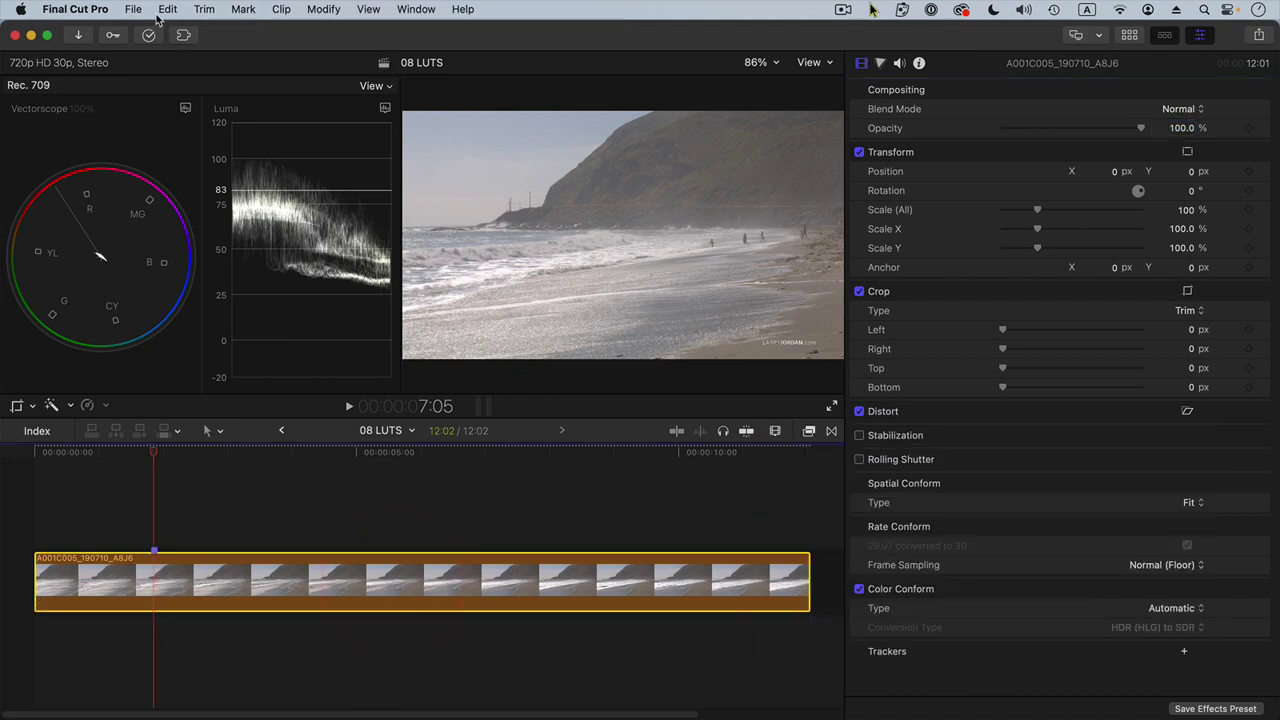
- Save the current frame as Beach Scene.png on the Desktop and hide Final Cut Pro
click(140, 12)
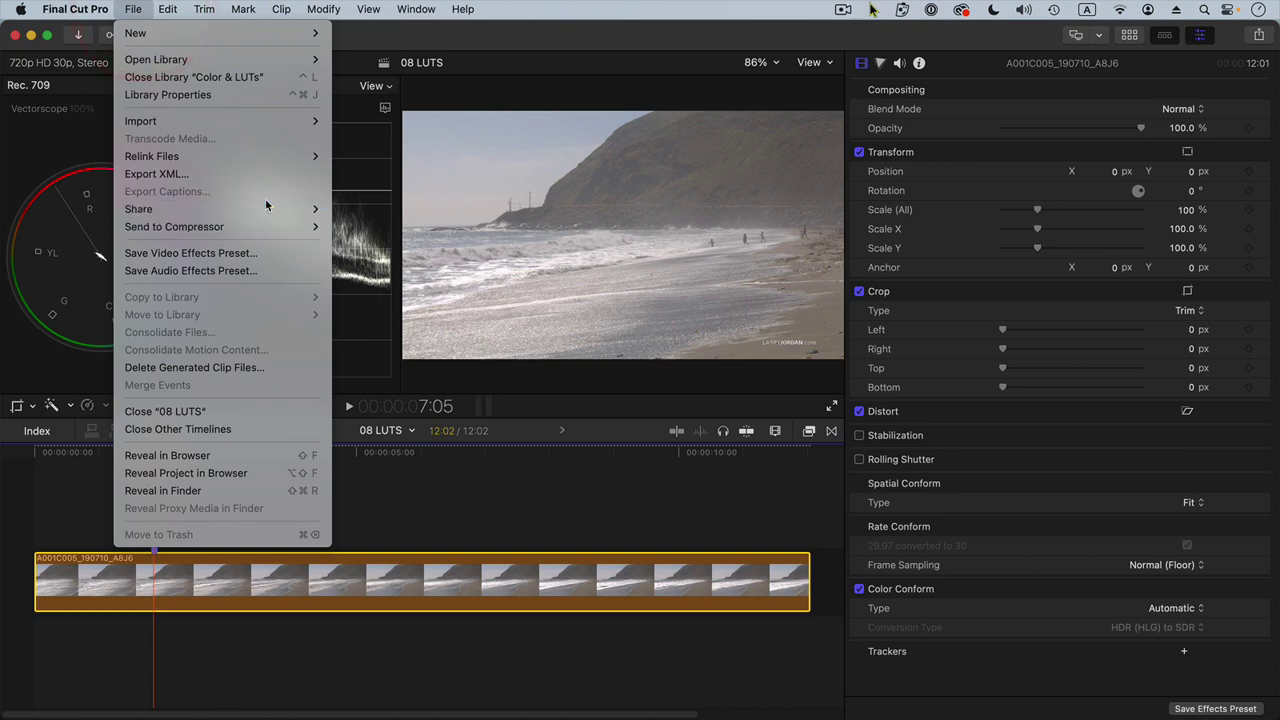
mouse_move(268, 209)
click(390, 227)
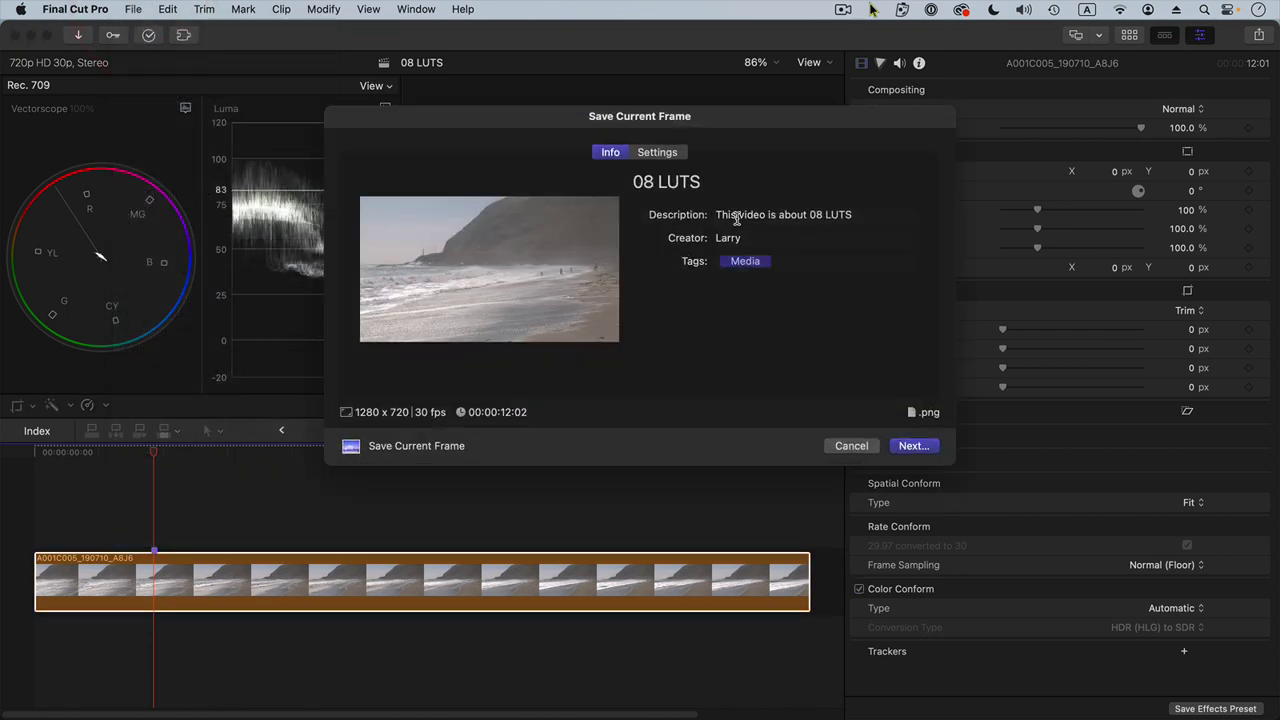
click(657, 154)
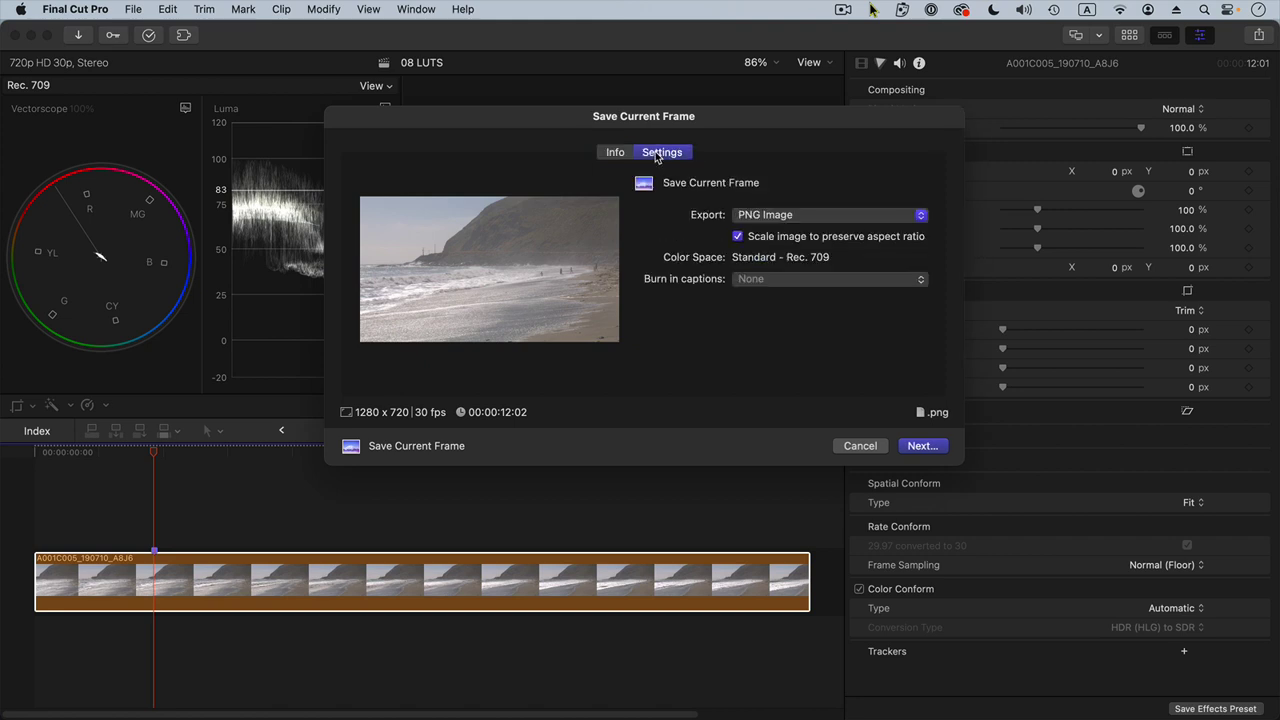
click(926, 447)
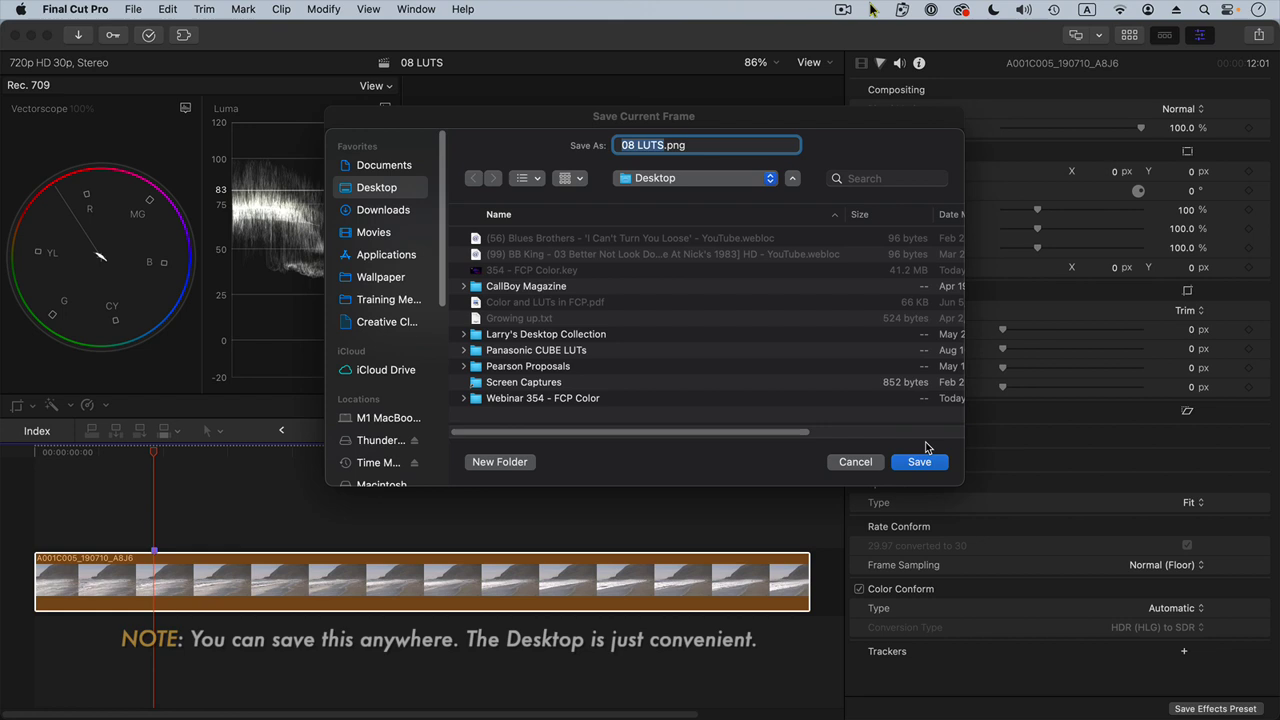
text(Beach)
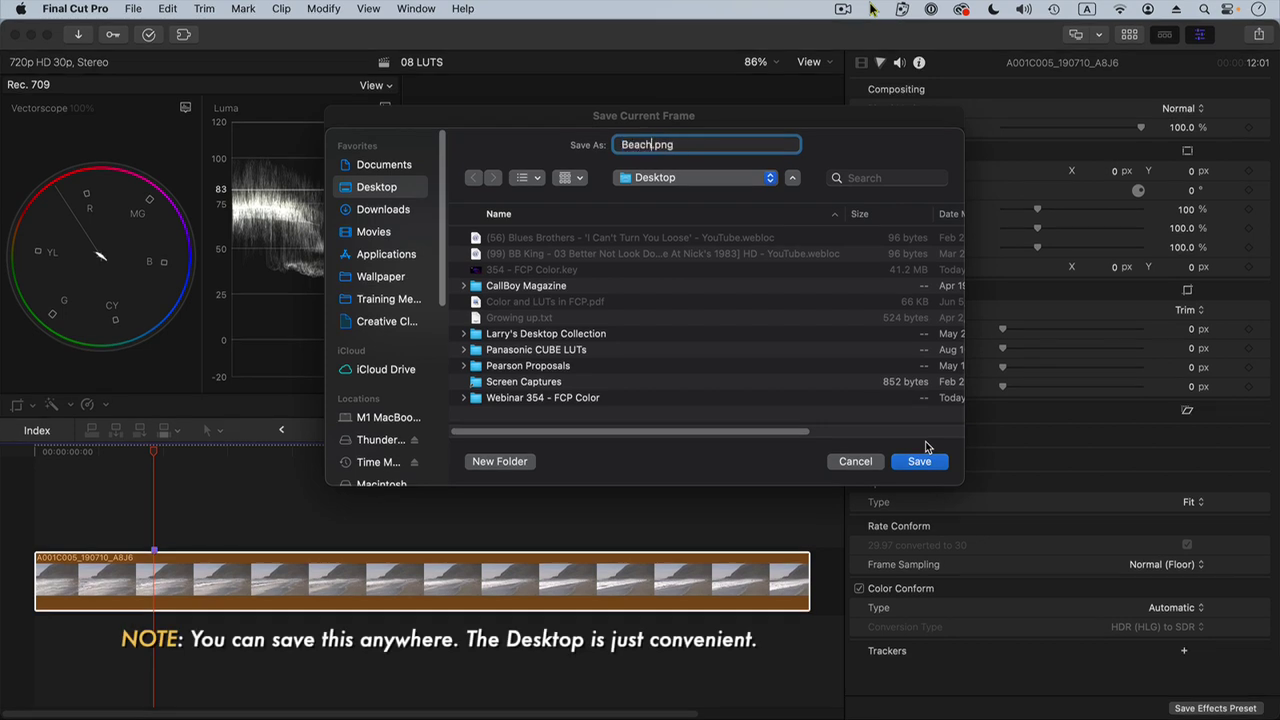
text( Scene)
click(933, 468)
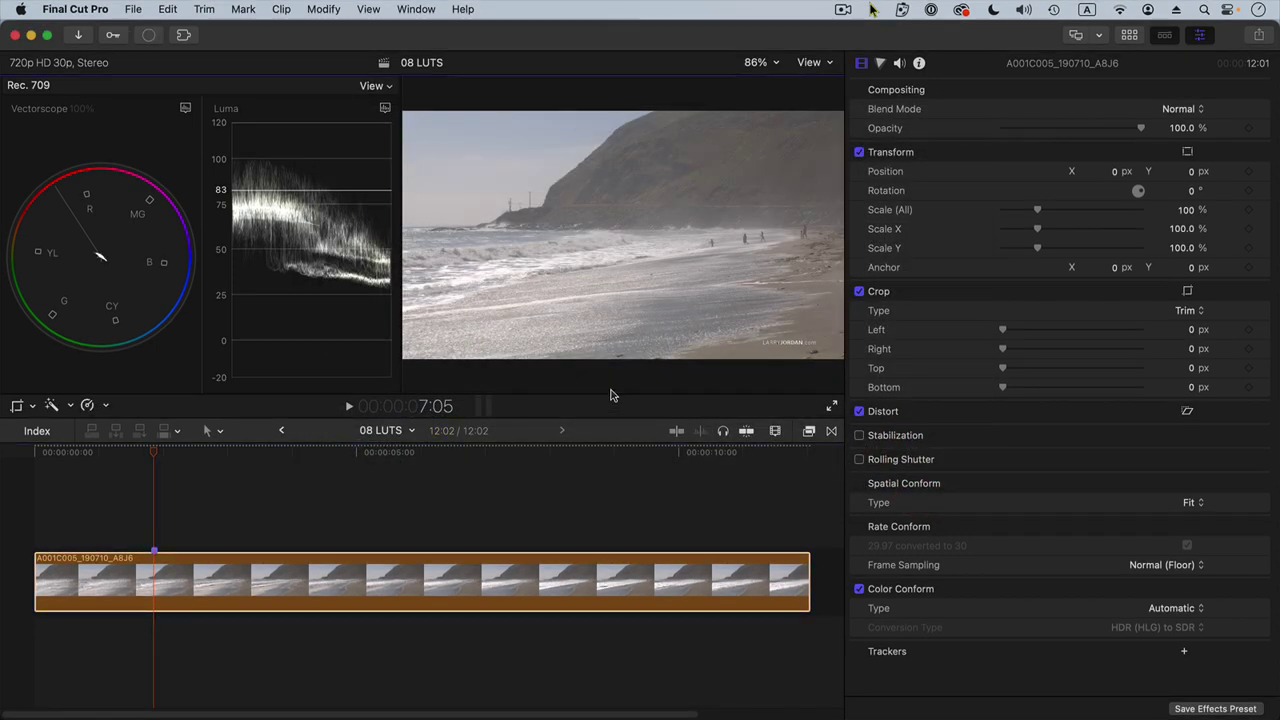
key(super+h)
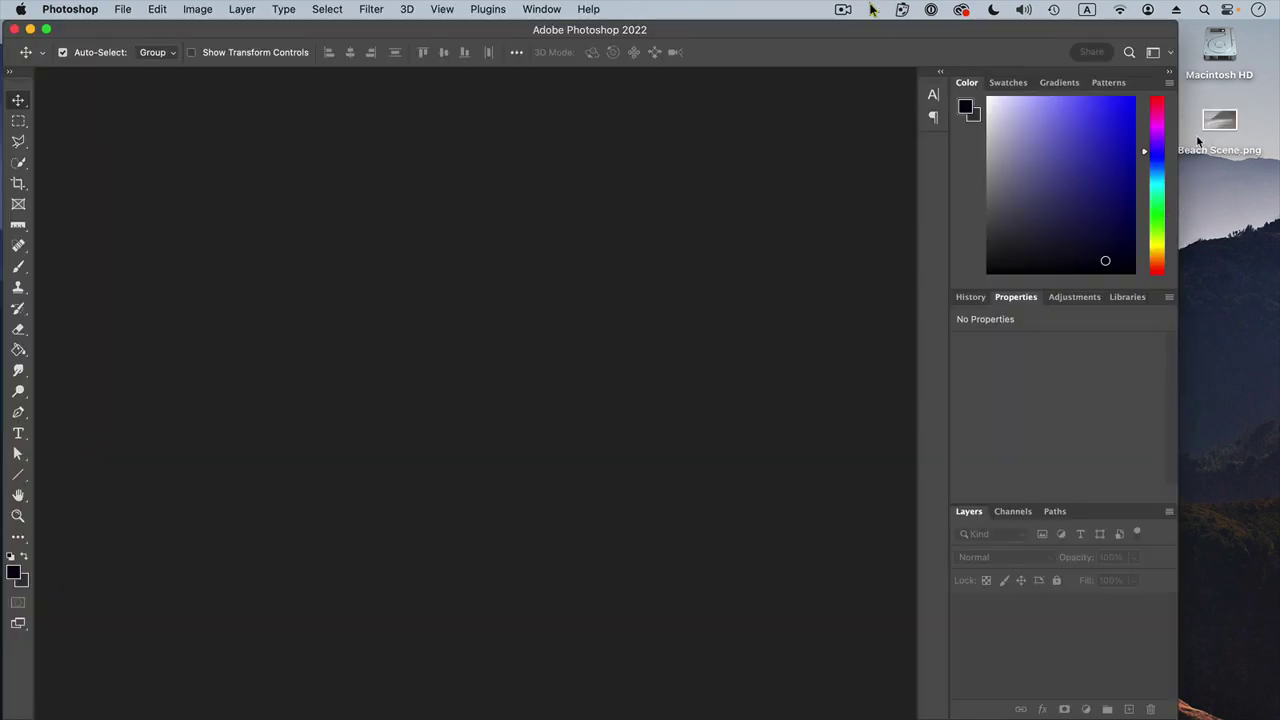
- Drag Beach Scene.png into Photoshop and convert Layer 1 via Layer > New > Background from Layer
drag(1196, 134, 479, 249)
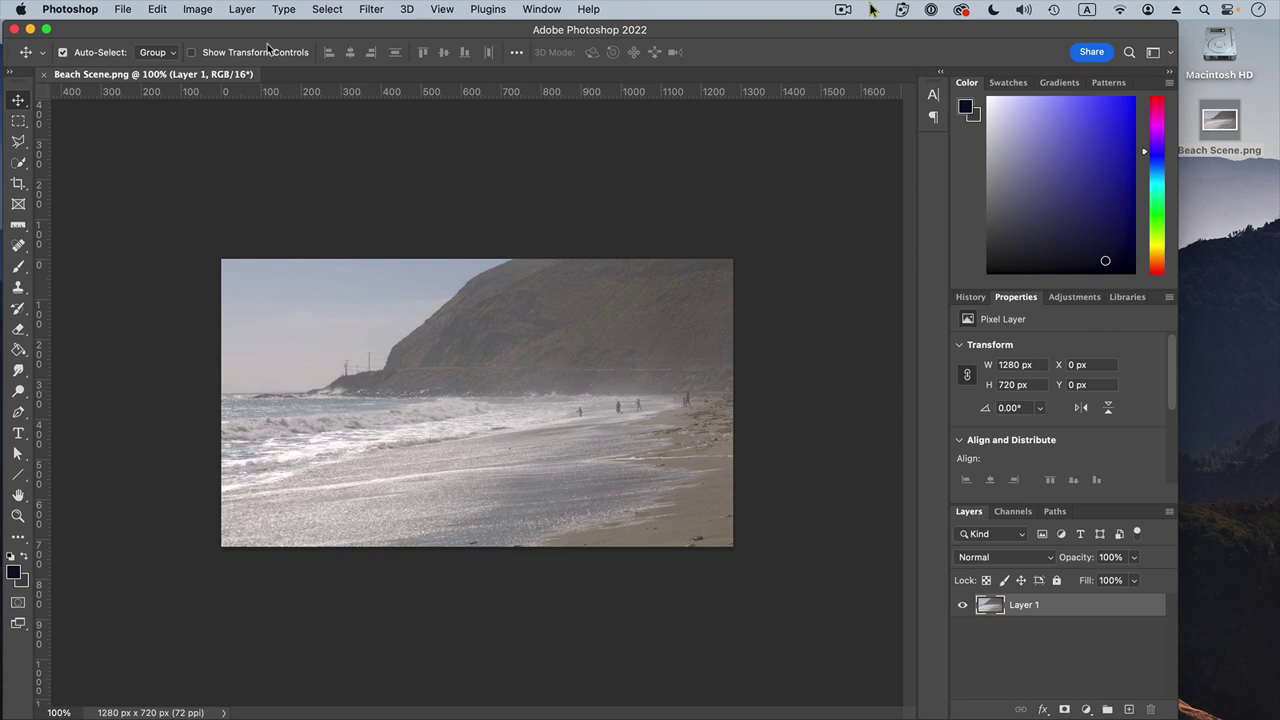
click(1092, 610)
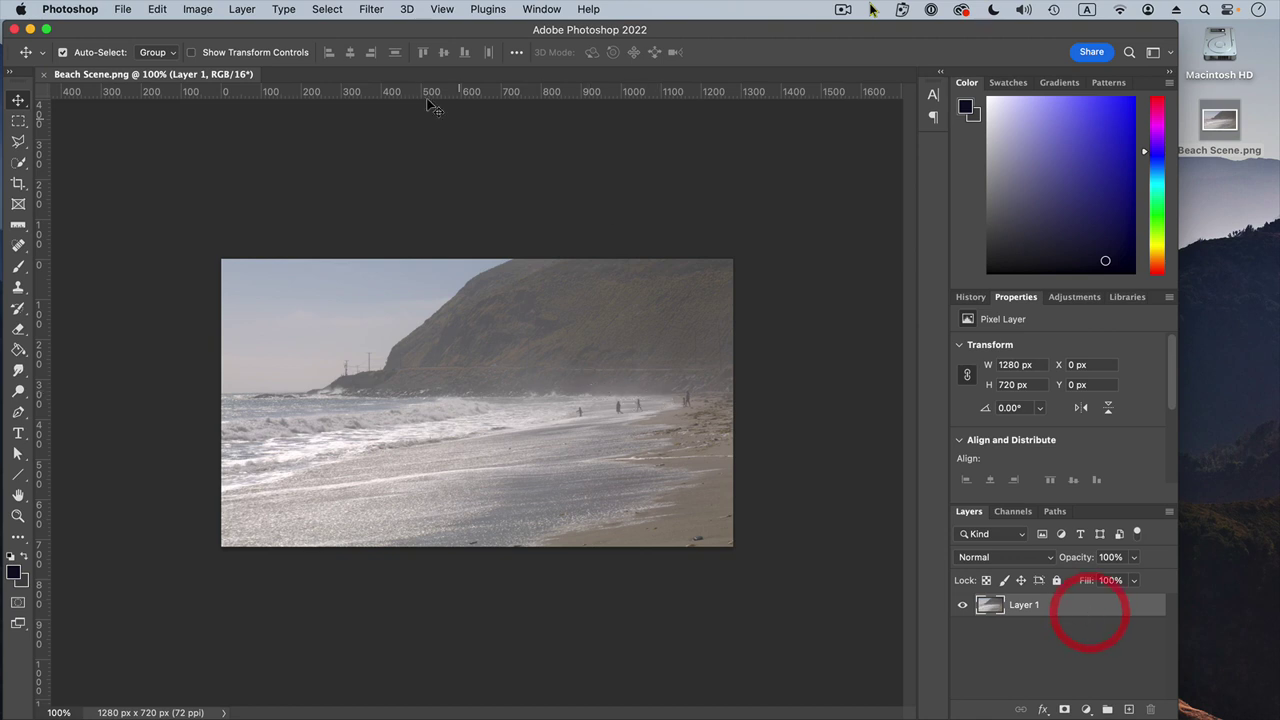
click(240, 9)
mouse_move(245, 30)
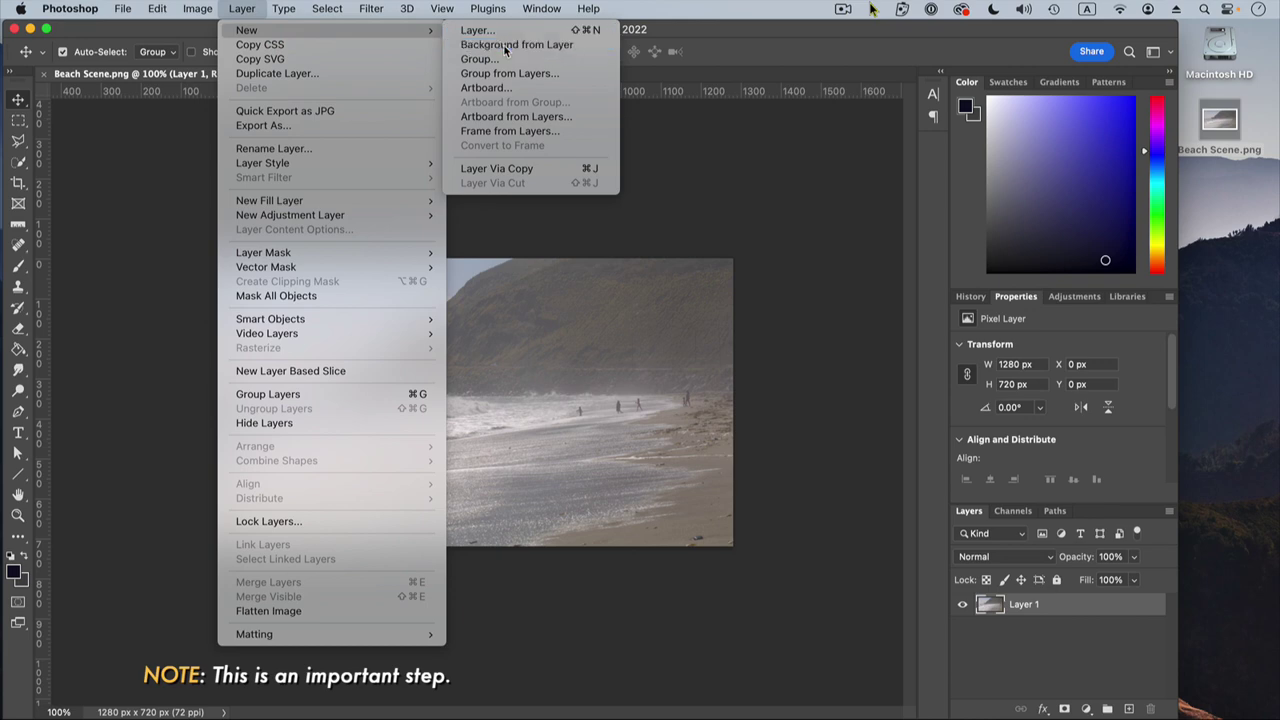
click(505, 44)
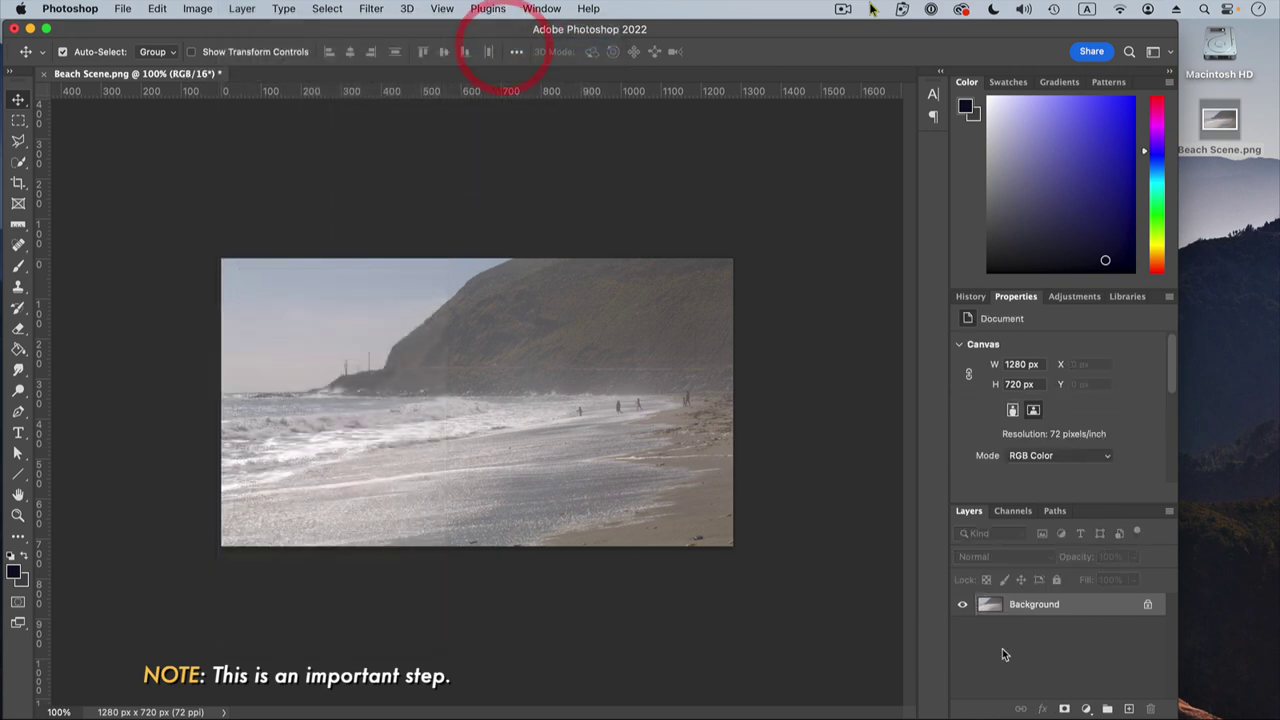
- Add a Photo Filter layer over Beach Scene.png using Warming Filter (85) at 50% density
click(1087, 710)
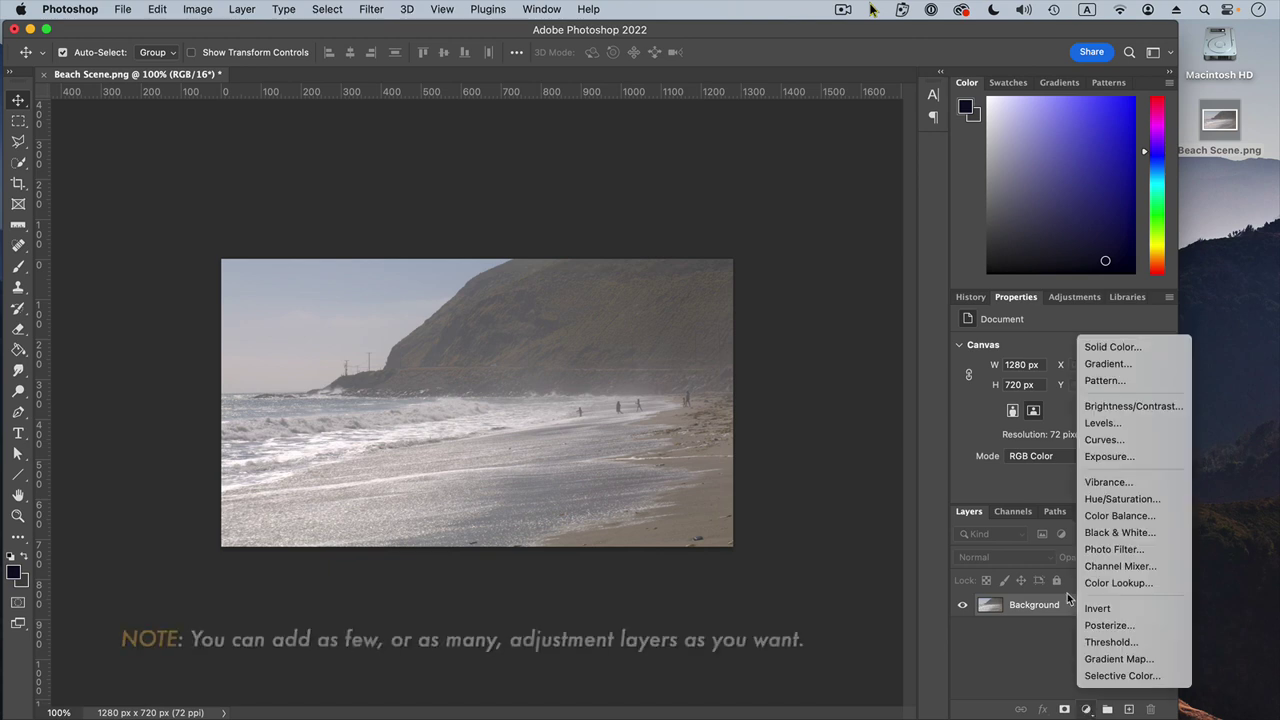
click(1089, 550)
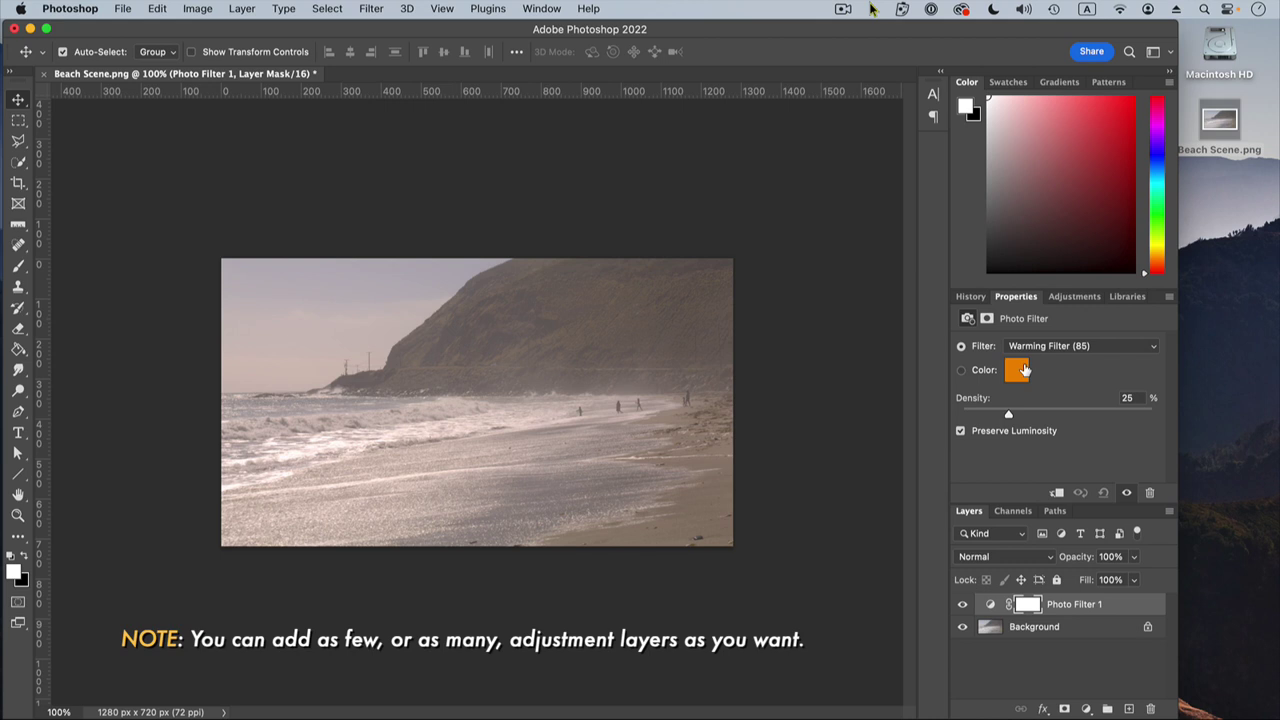
drag(1008, 415, 1058, 408)
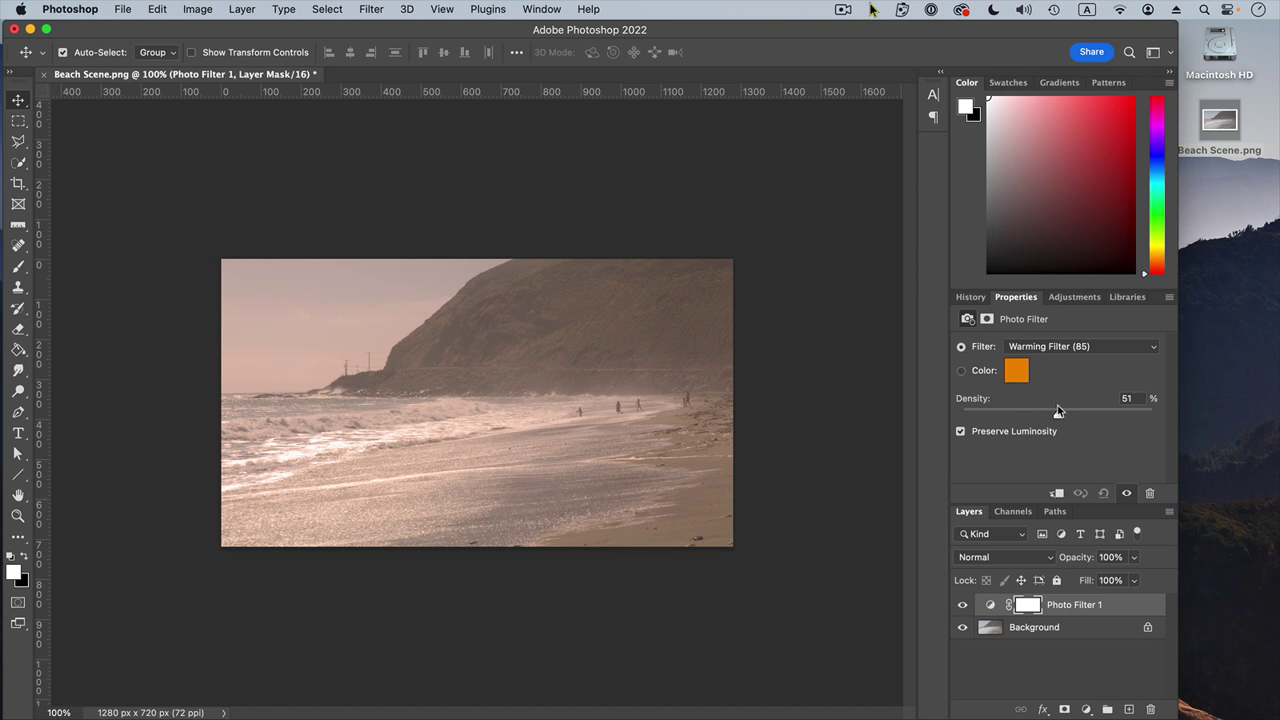
drag(1060, 408, 1058, 410)
- Set Photo Filter 1's underlying-layer Blend If range to 0–107 so only darker tones warm
right_click(1085, 608)
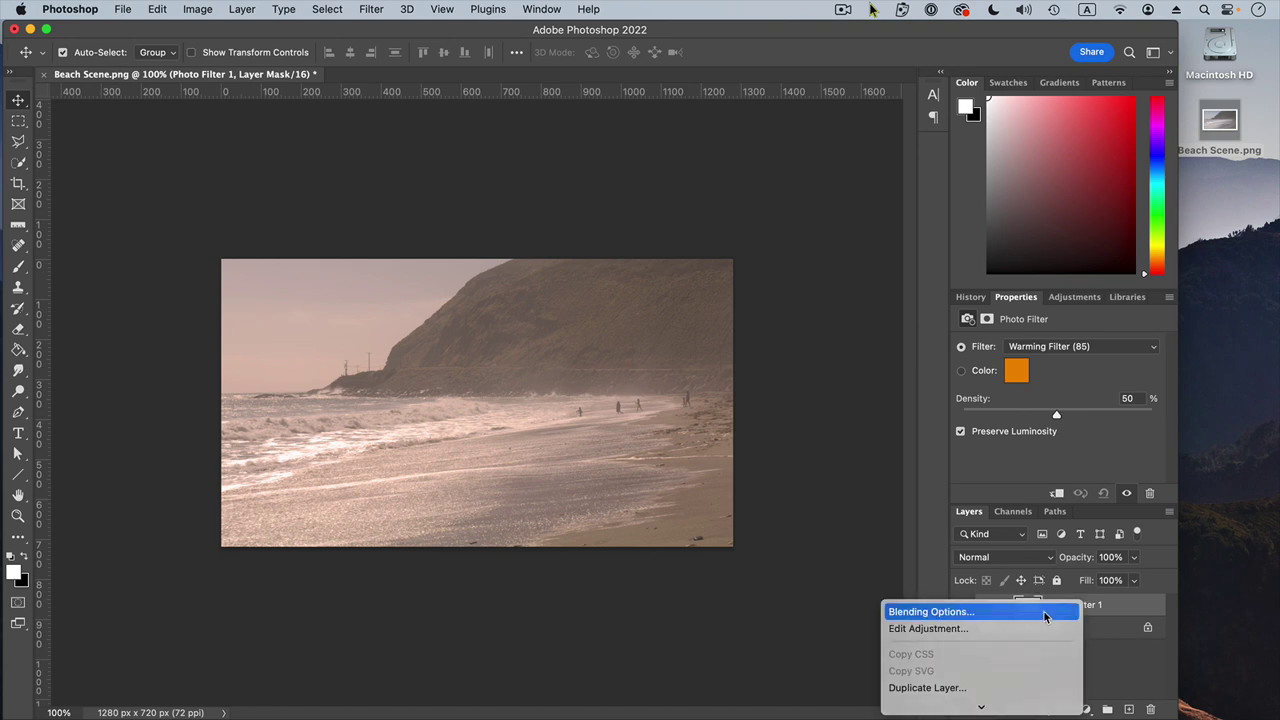
click(1045, 612)
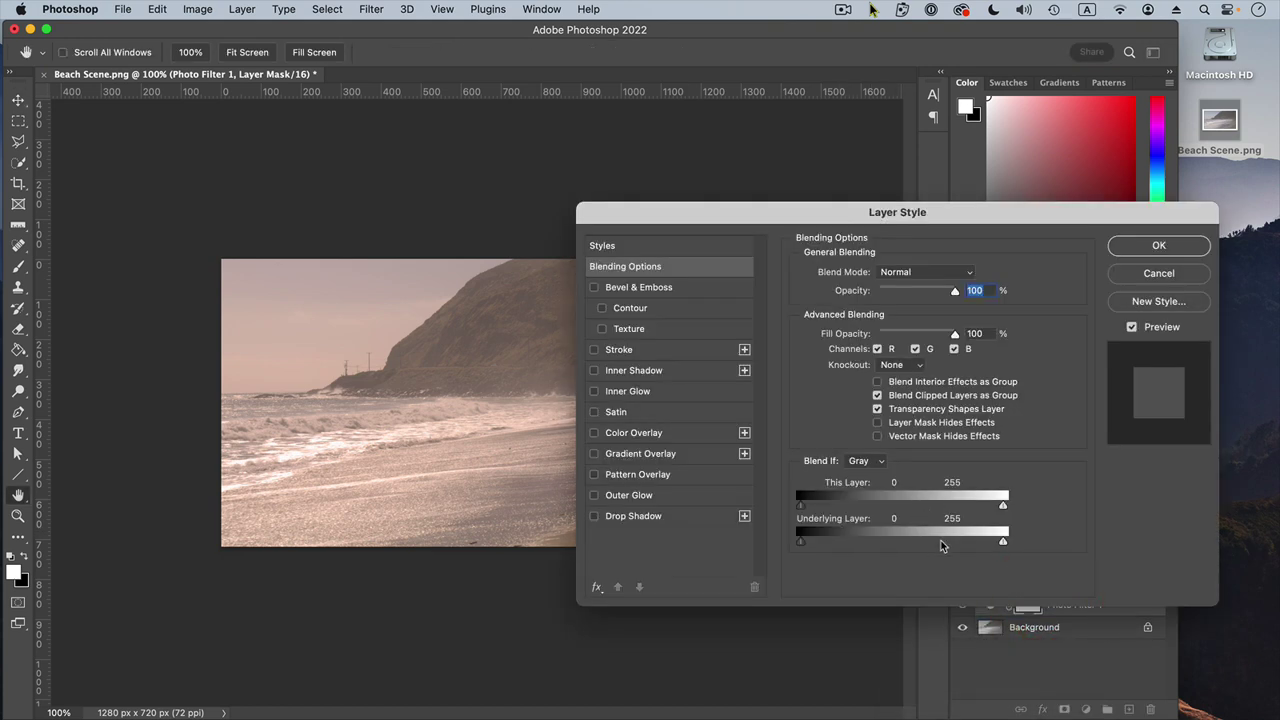
drag(1004, 543, 896, 543)
drag(713, 212, 862, 190)
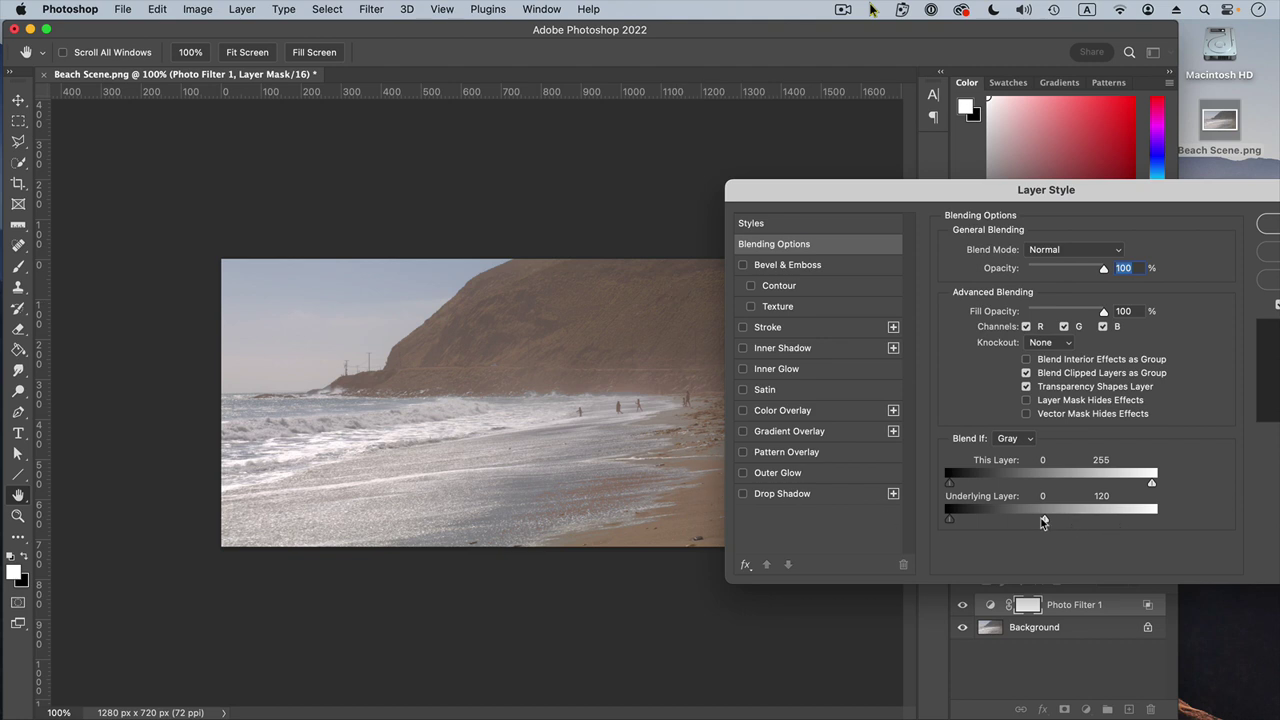
mouse_move(1044, 521)
mouse_down()
mouse_move(1165, 514)
mouse_move(1034, 531)
mouse_up()
click(1270, 224)
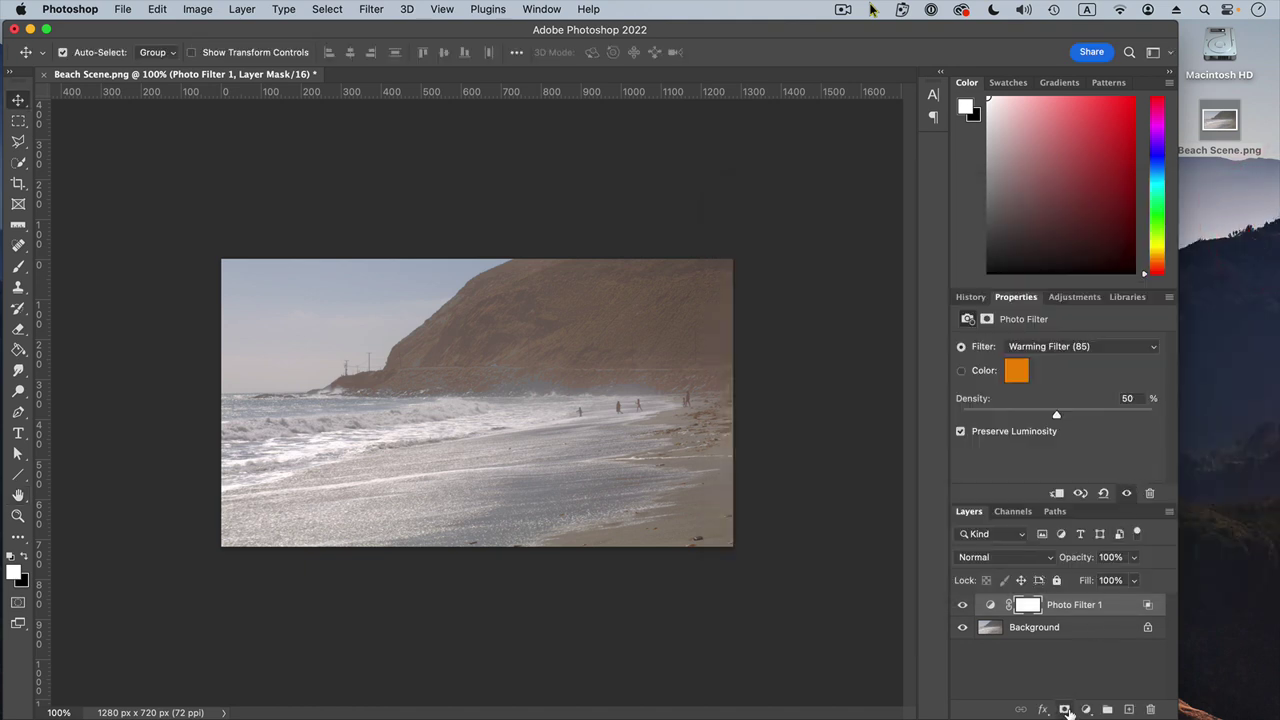
- Add a Photo Filter 2 layer using the Blue filter at 46% density
click(1086, 709)
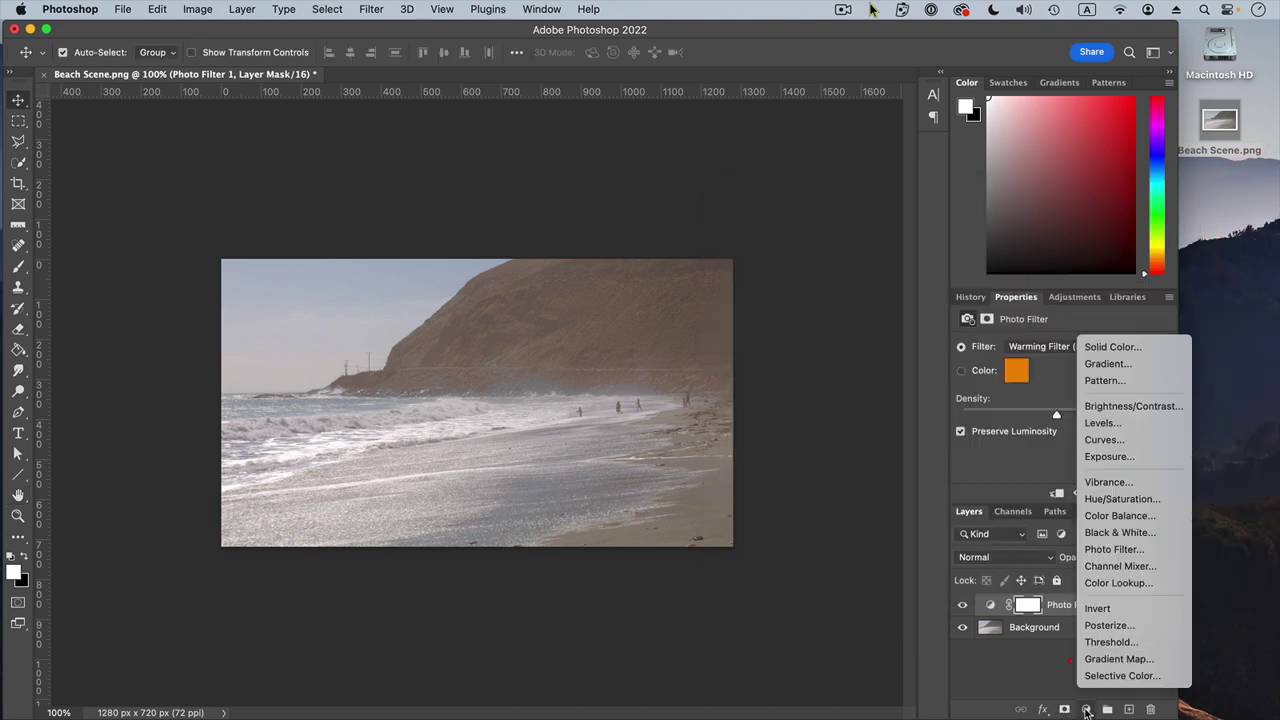
click(1112, 549)
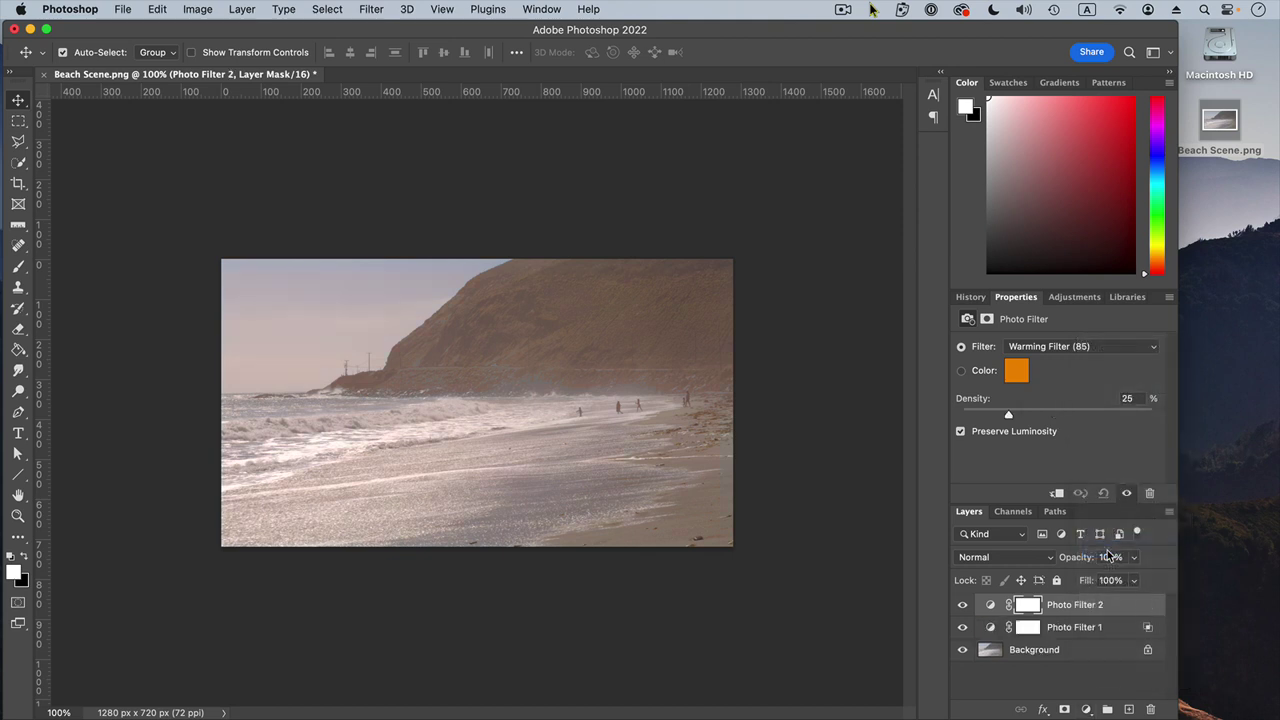
click(1040, 346)
click(1036, 474)
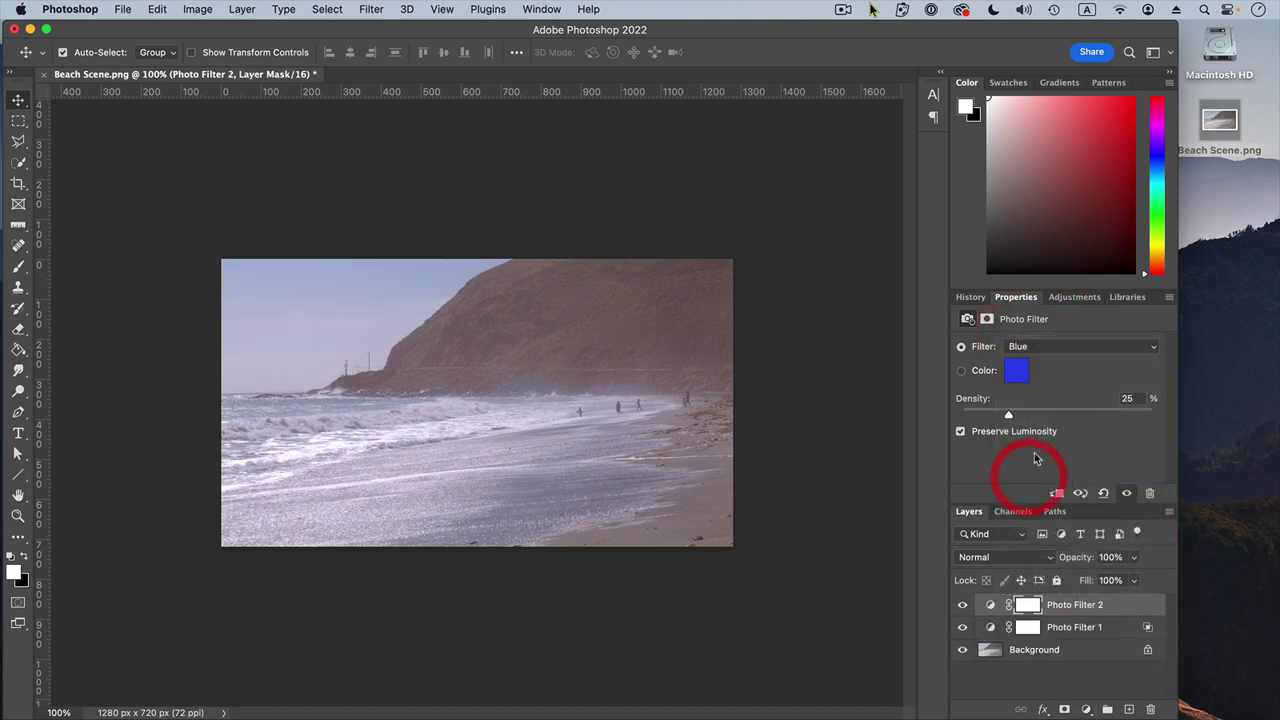
drag(1008, 414, 1048, 417)
- Set Photo Filter 2's underlying-layer Blend If range to 126–255, confining the blue tint to brighter tones
right_click(1089, 604)
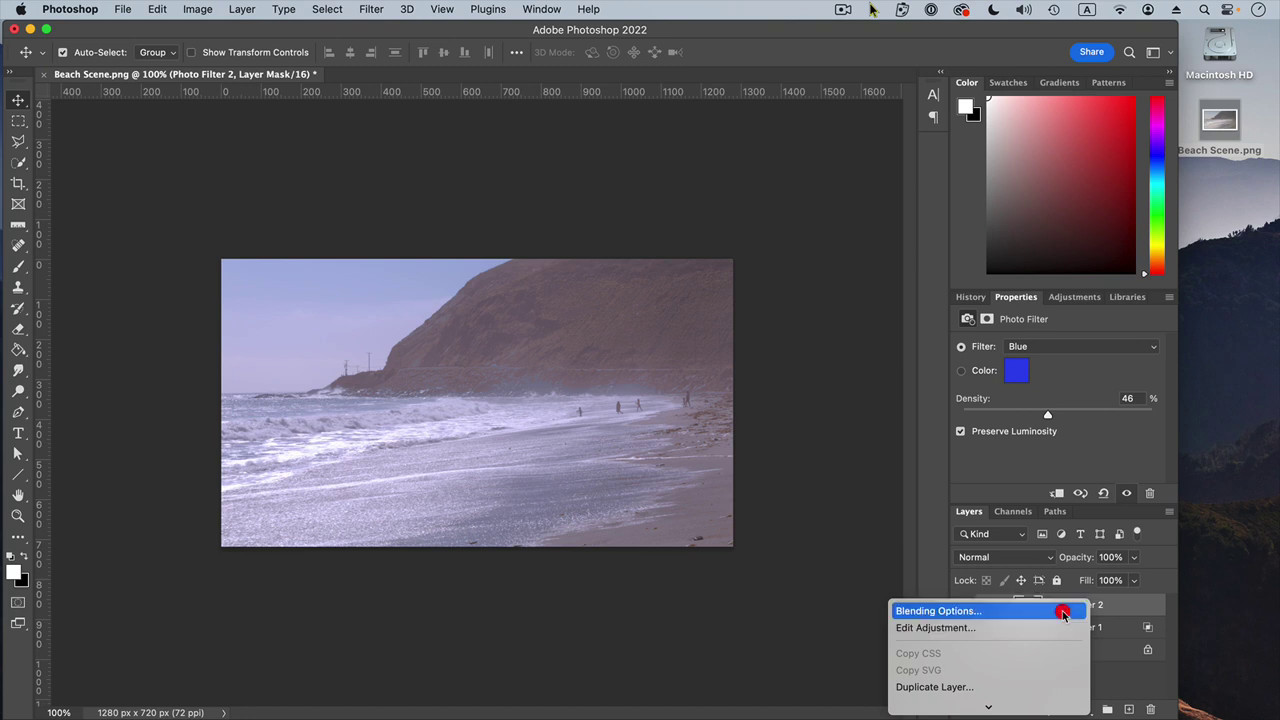
click(1063, 612)
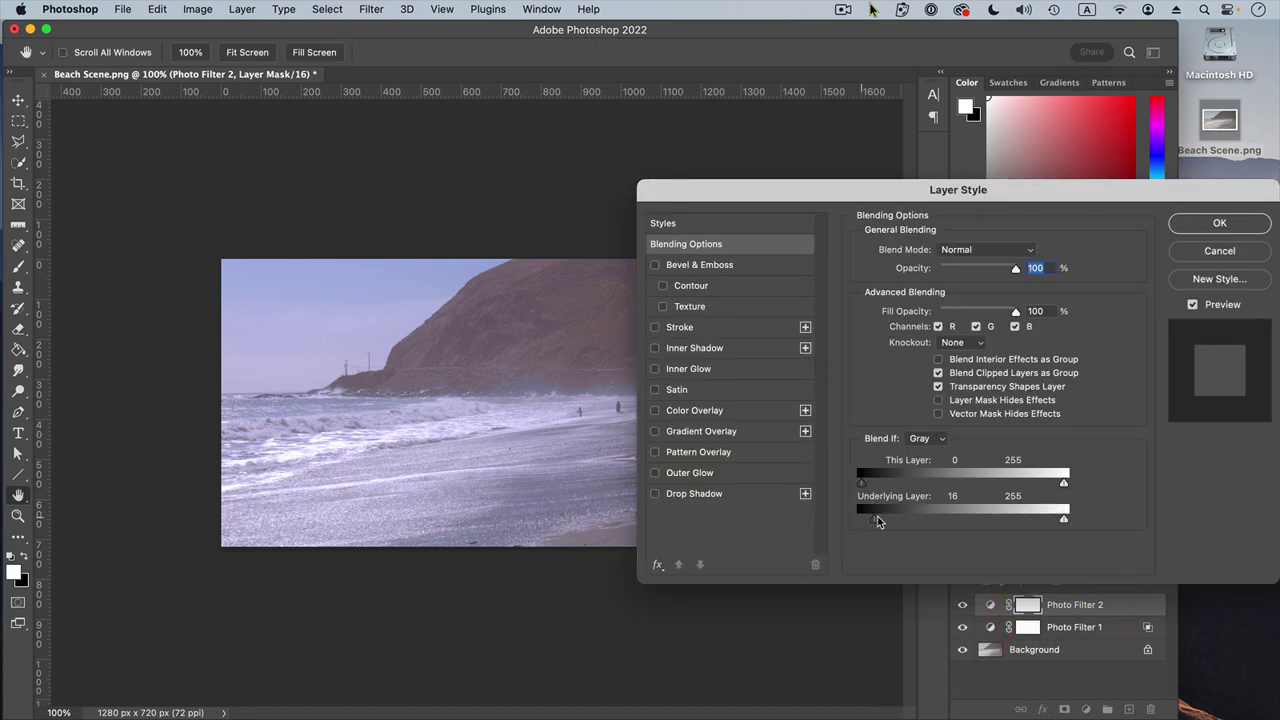
drag(877, 516, 920, 535)
click(1206, 226)
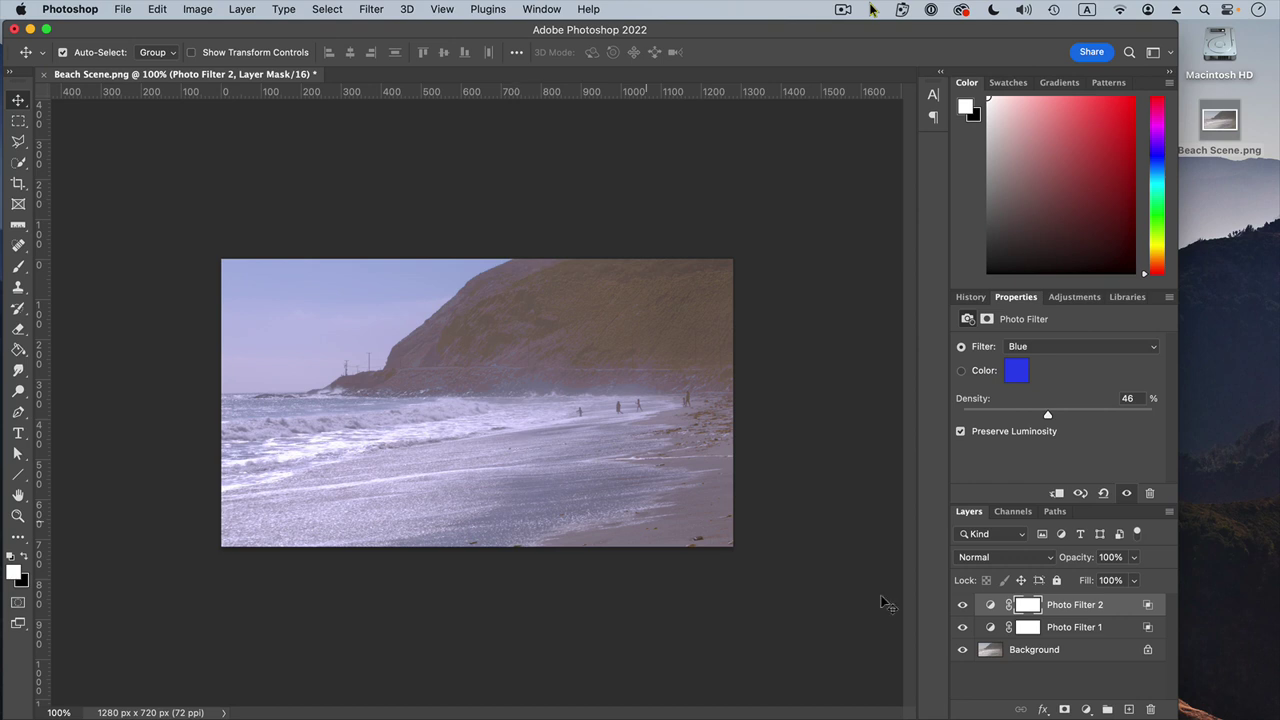
- Add a Levels 1 layer, raising the black point and tweaking the midtone and white sliders
click(1086, 709)
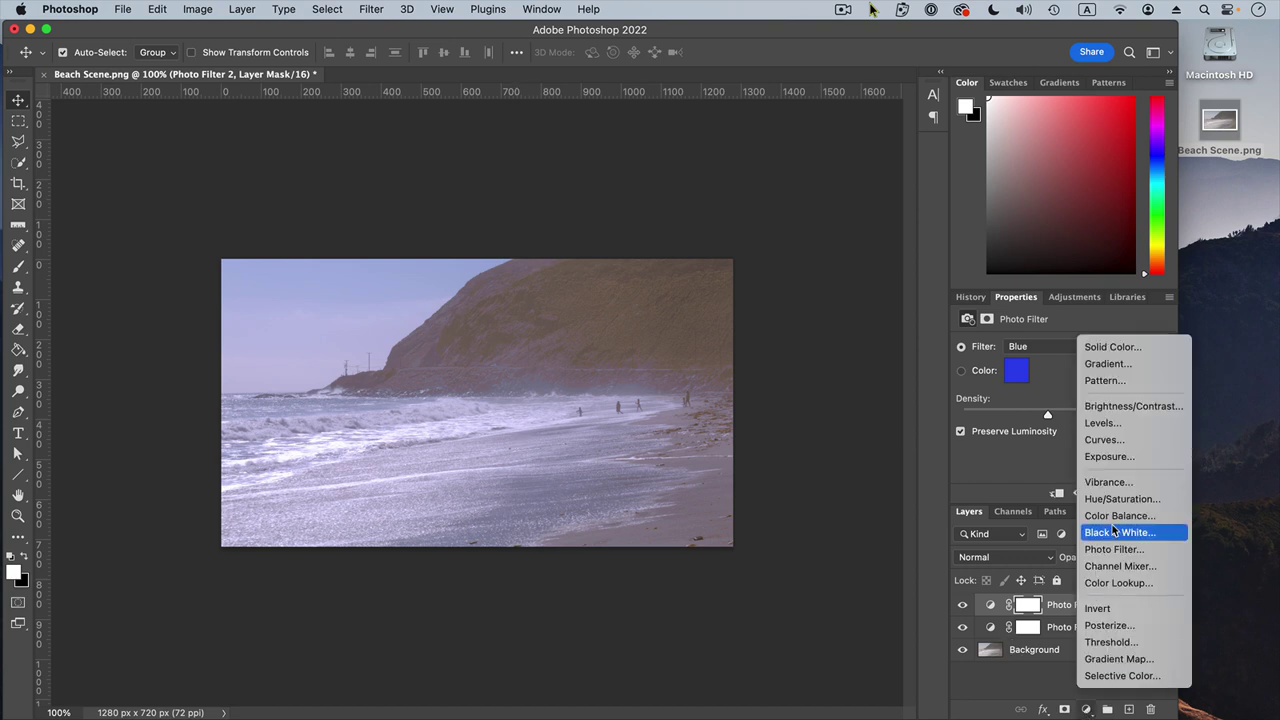
click(1106, 424)
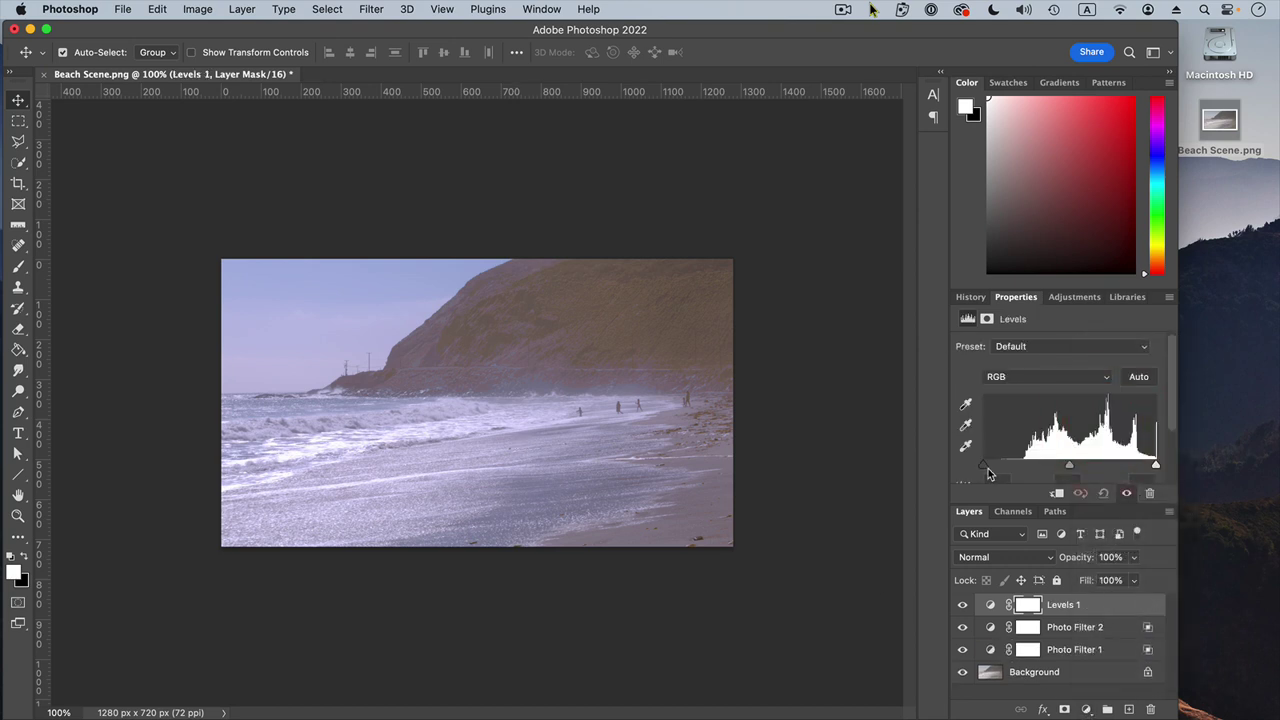
drag(983, 468, 1020, 468)
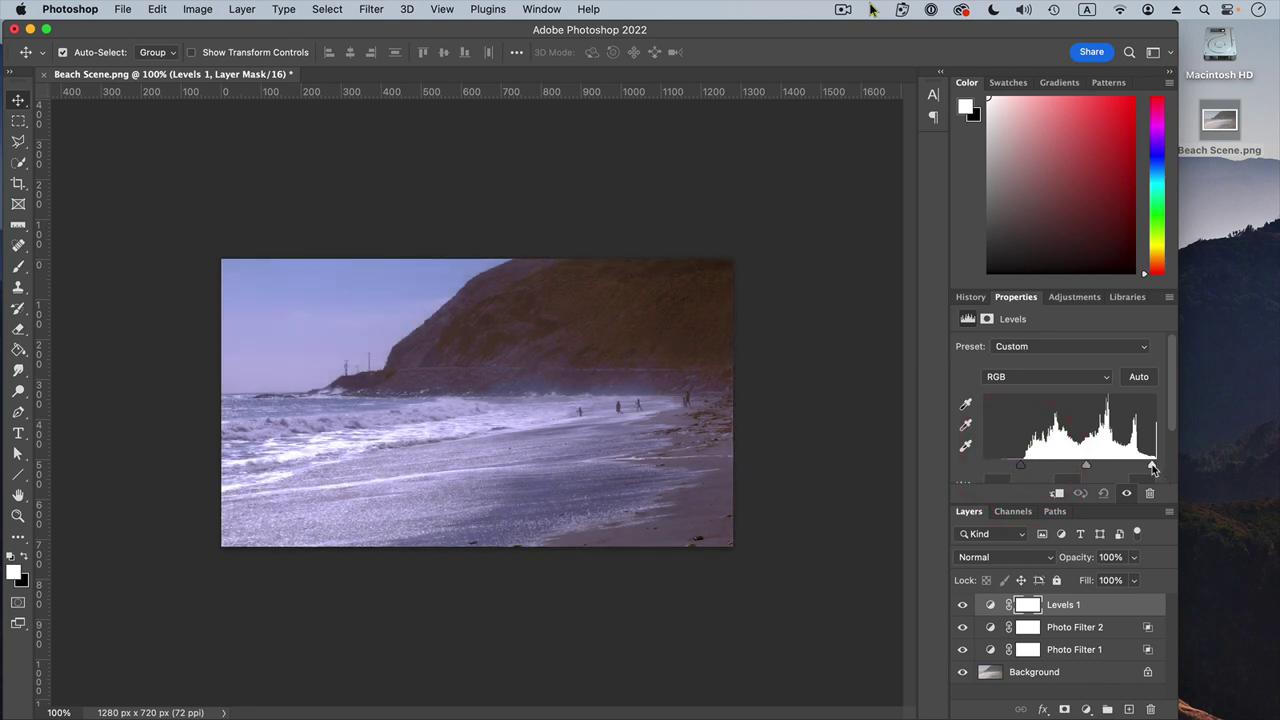
drag(1155, 468, 1079, 463)
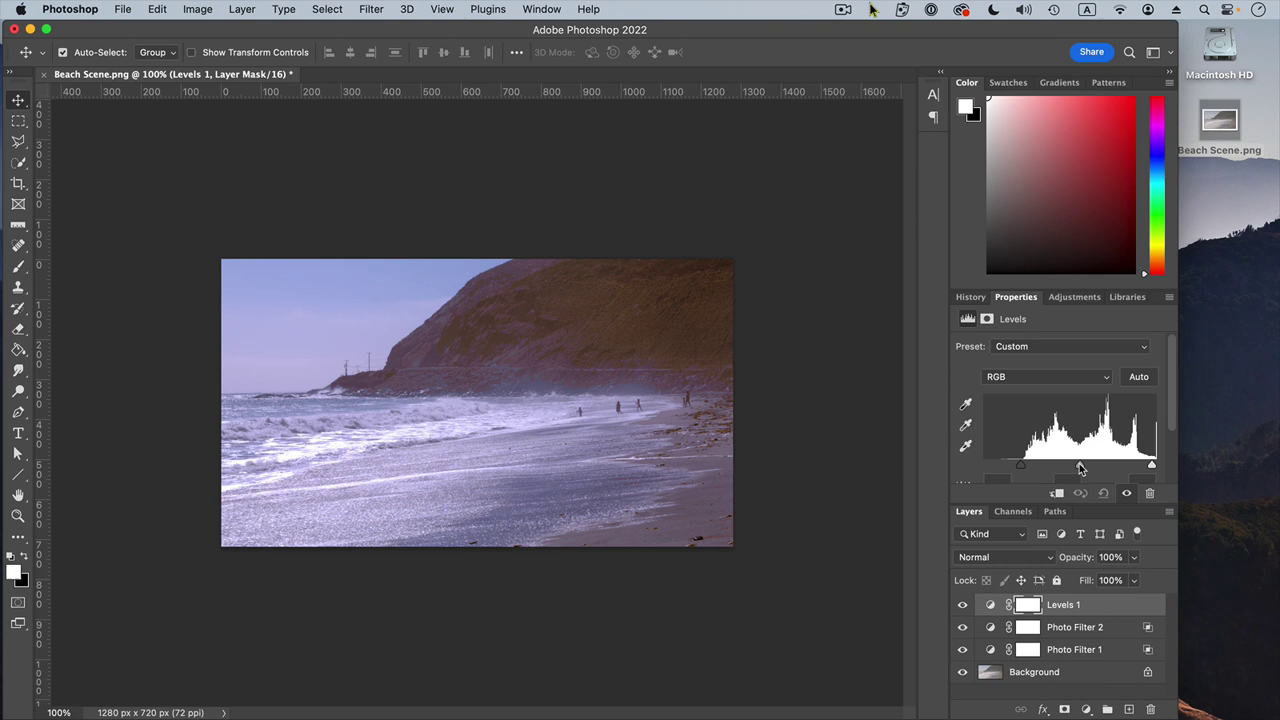
click(1079, 463)
drag(1150, 468, 1153, 468)
click(1153, 468)
- Select all three adjustment layers together
click(1062, 628)
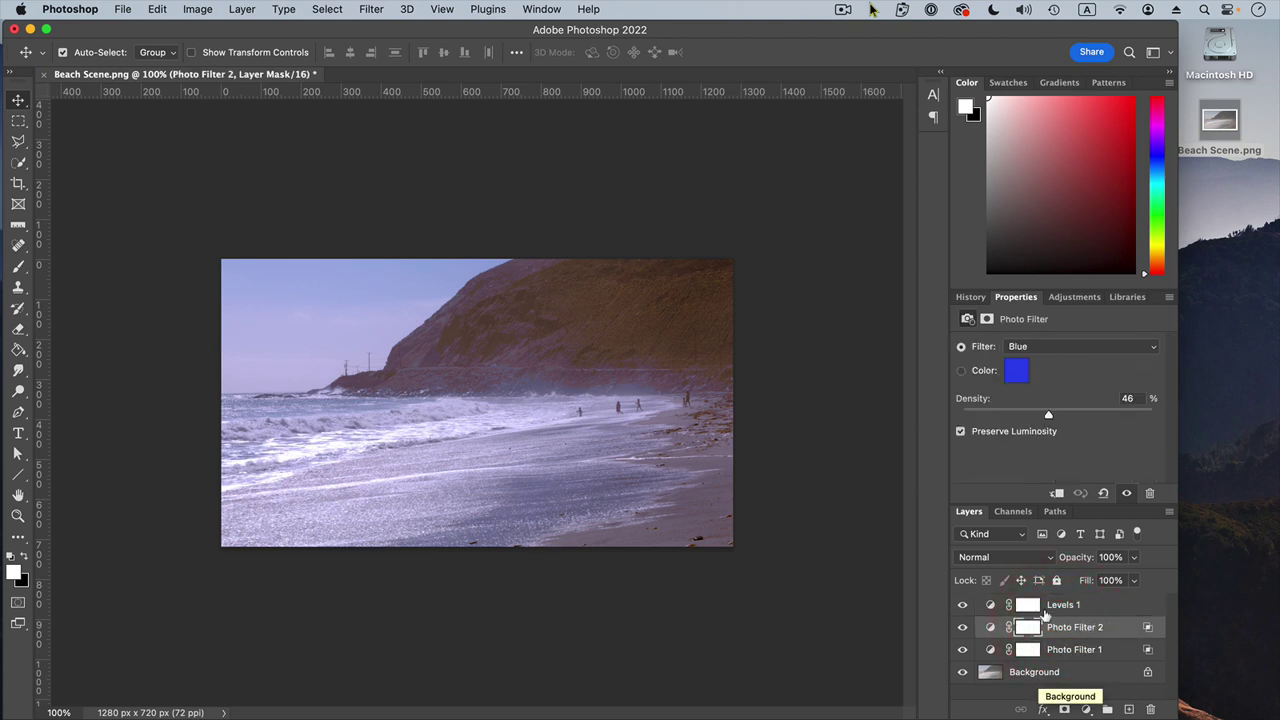
click(1064, 606)
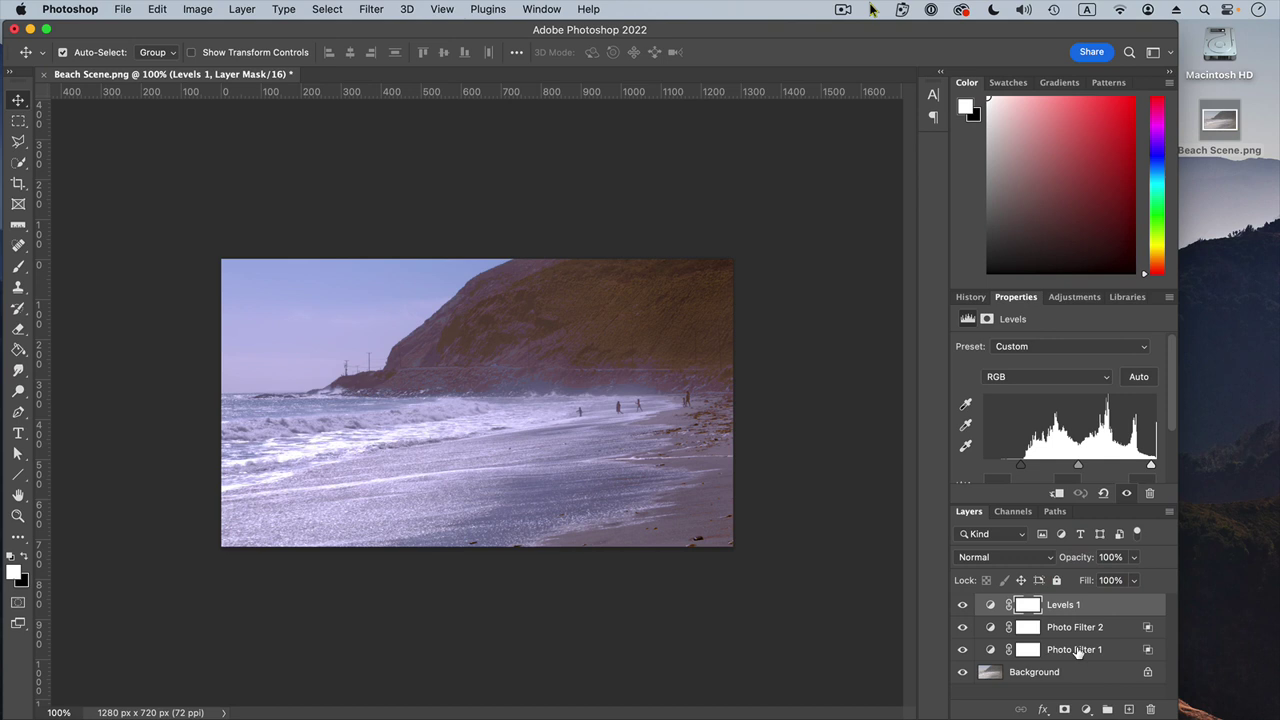
shift+click(1078, 650)
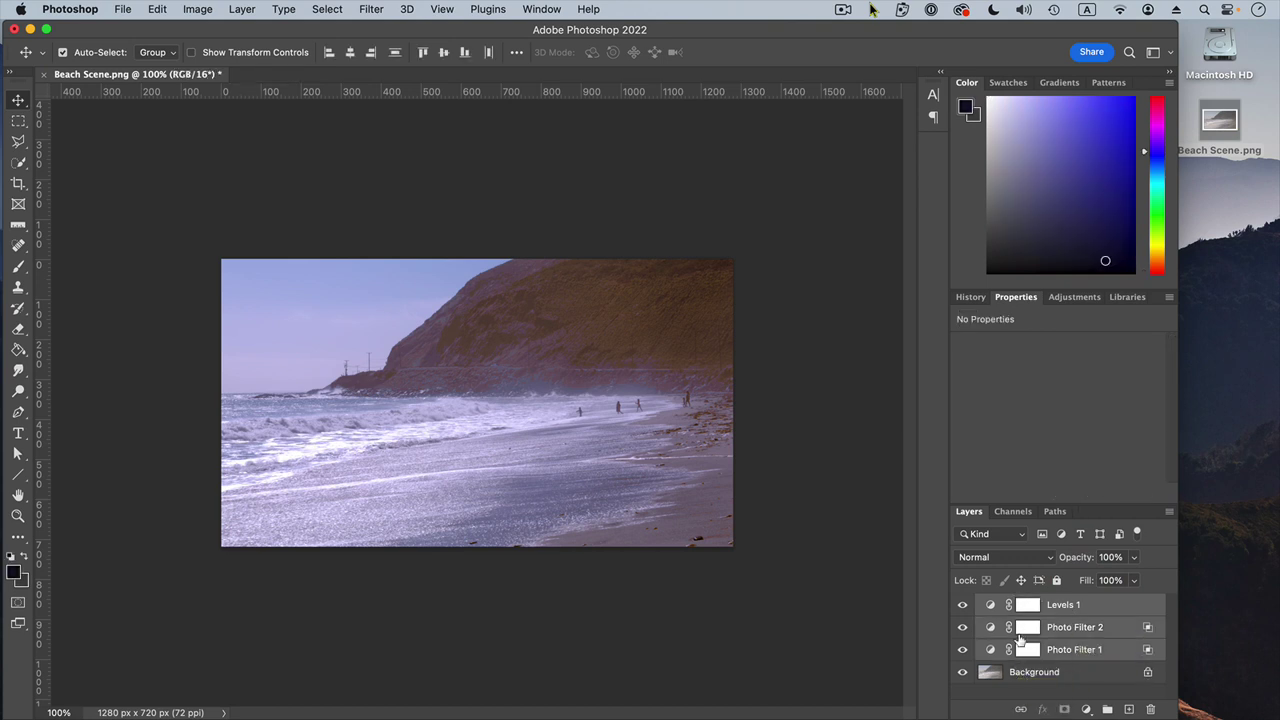
- Export color lookup tables with the description 'Colorful Beach'
click(123, 9)
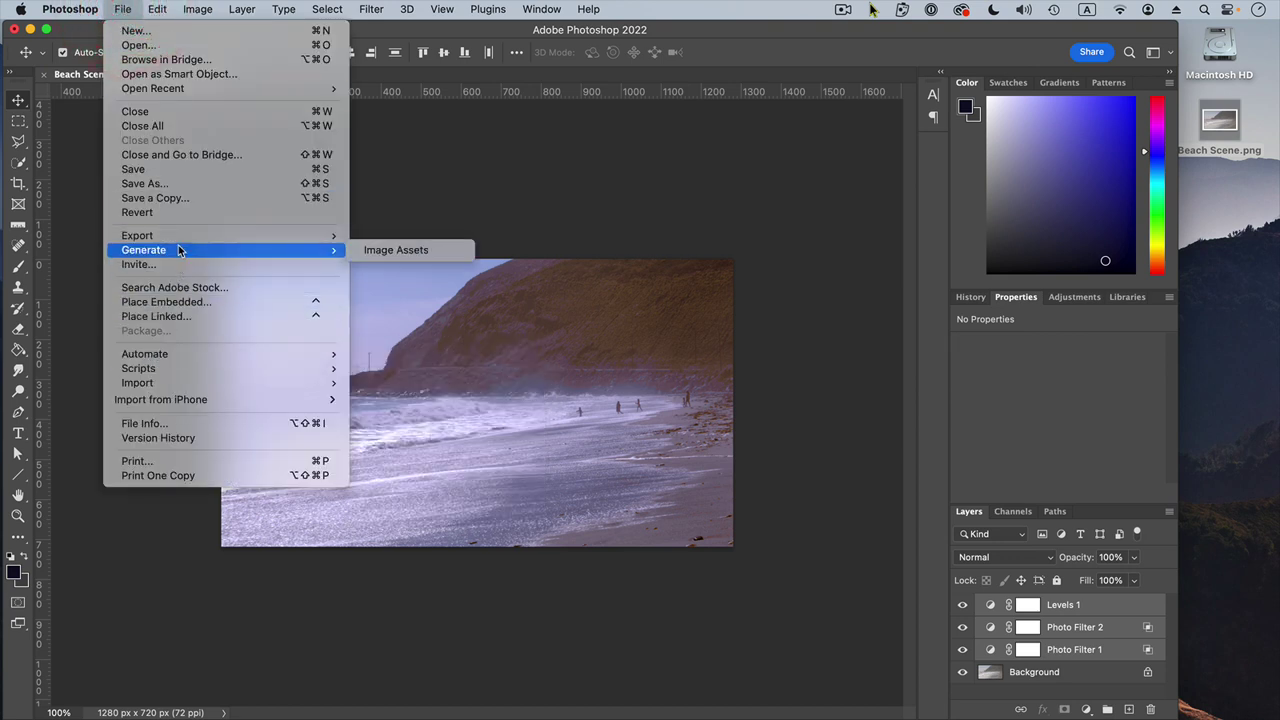
mouse_move(184, 241)
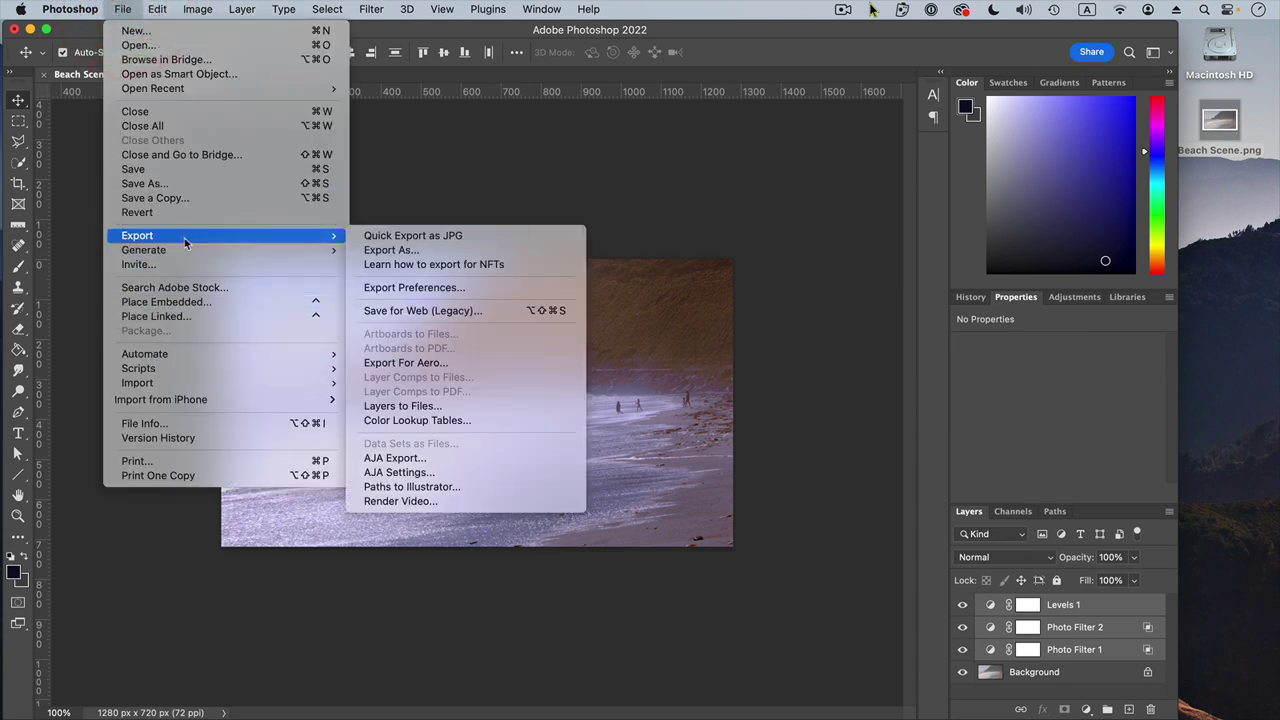
click(485, 421)
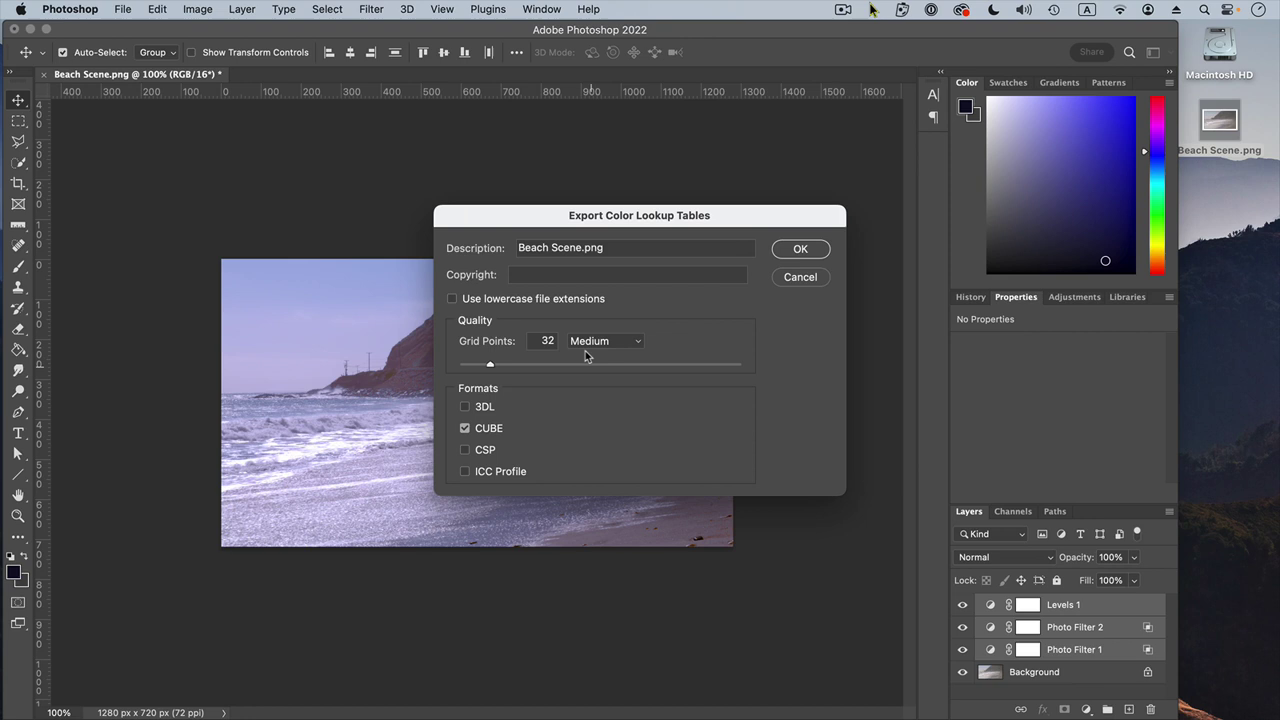
drag(606, 247, 520, 235)
text(Colorful Beach)
click(814, 249)
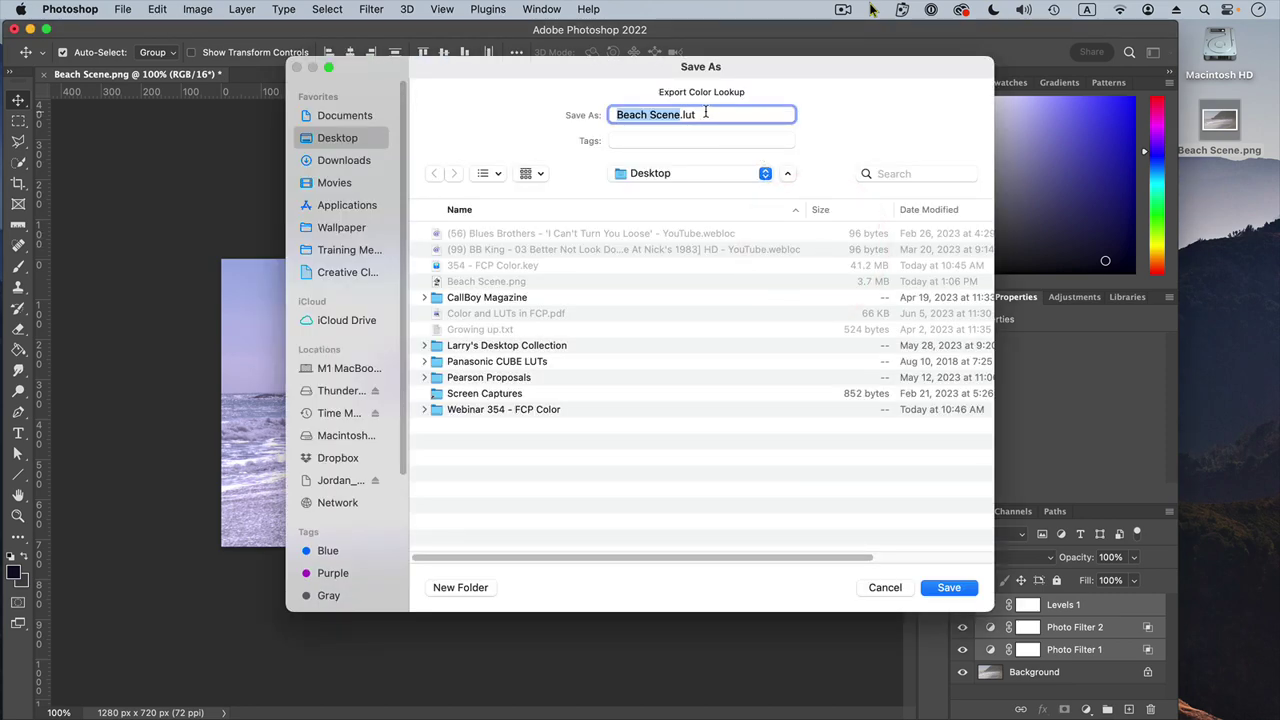
- Save the LUT as Beach Scene.CUBE on the Desktop and hide Photoshop
click(698, 114)
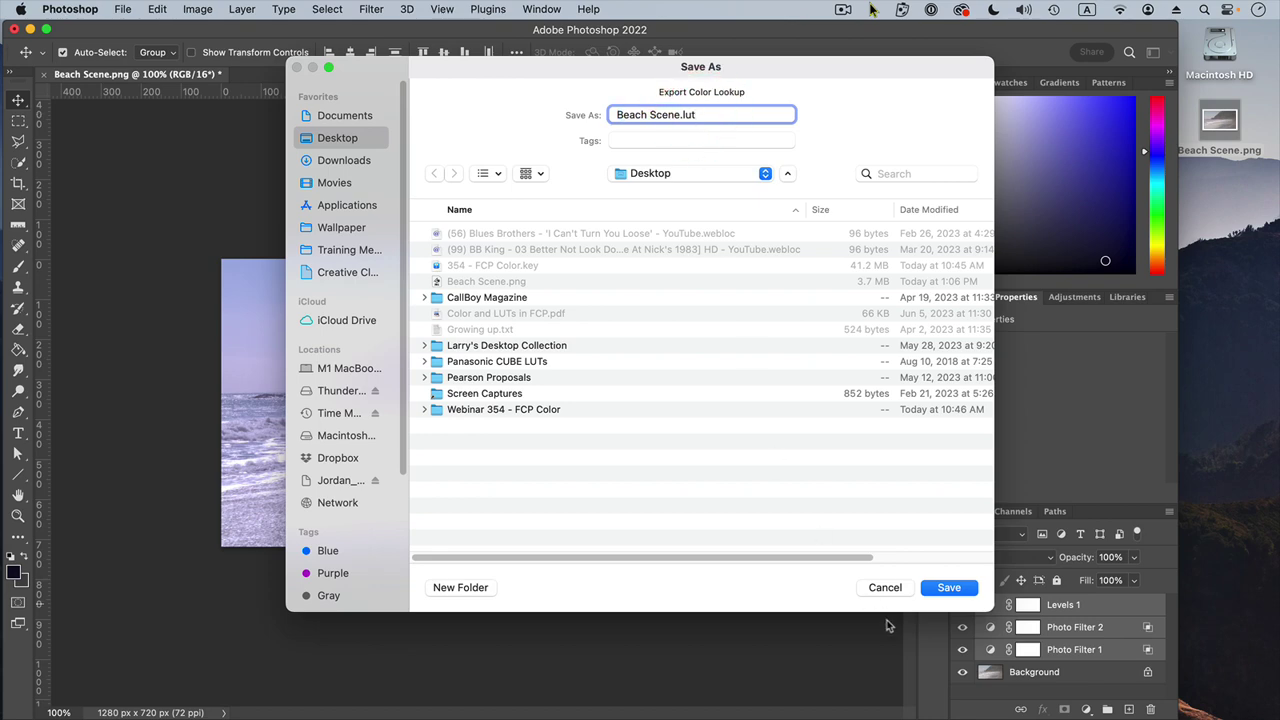
click(945, 589)
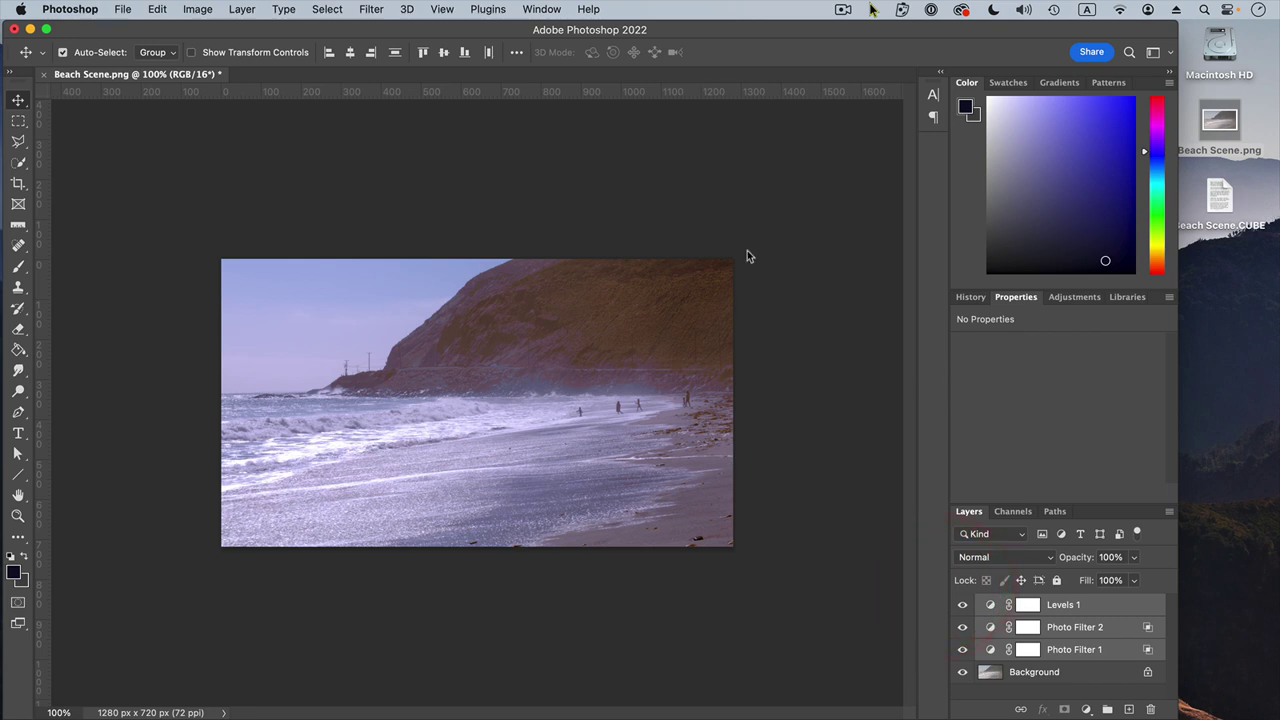
click(436, 211)
key(super+h)
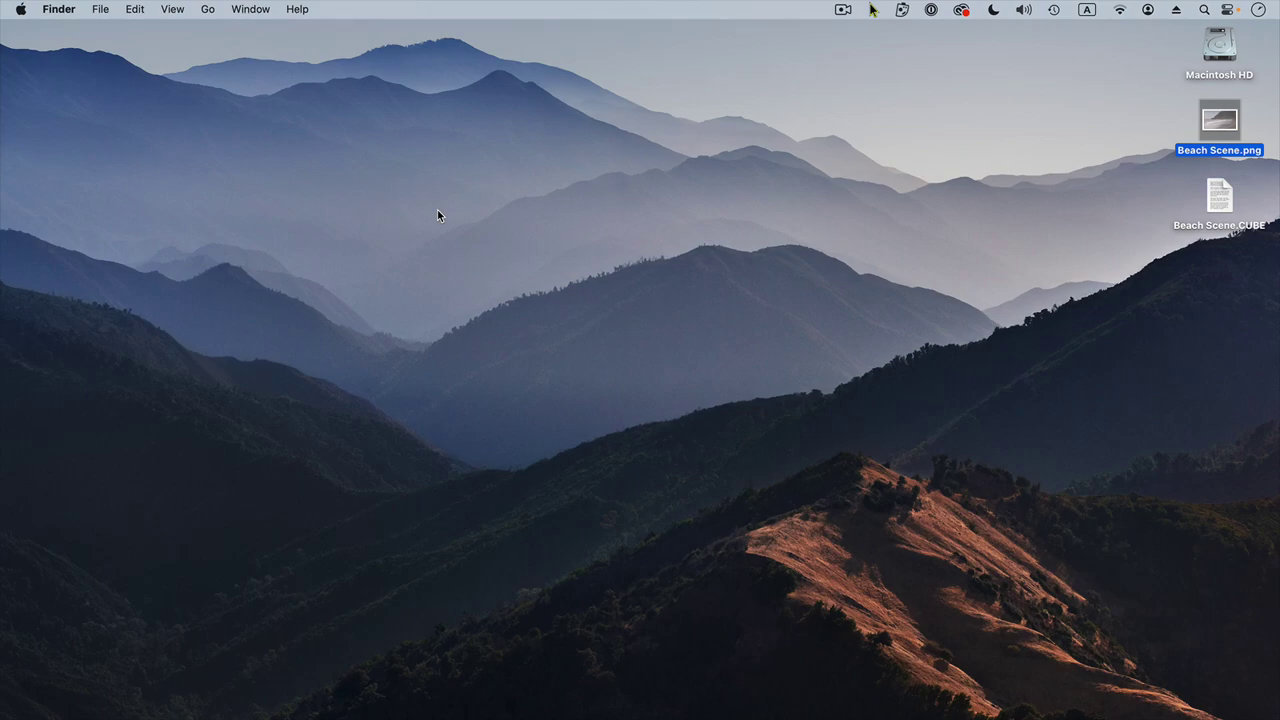
- Apply the Custom LUT effect to the beach clip in Final Cut Pro
key(super+Tab)
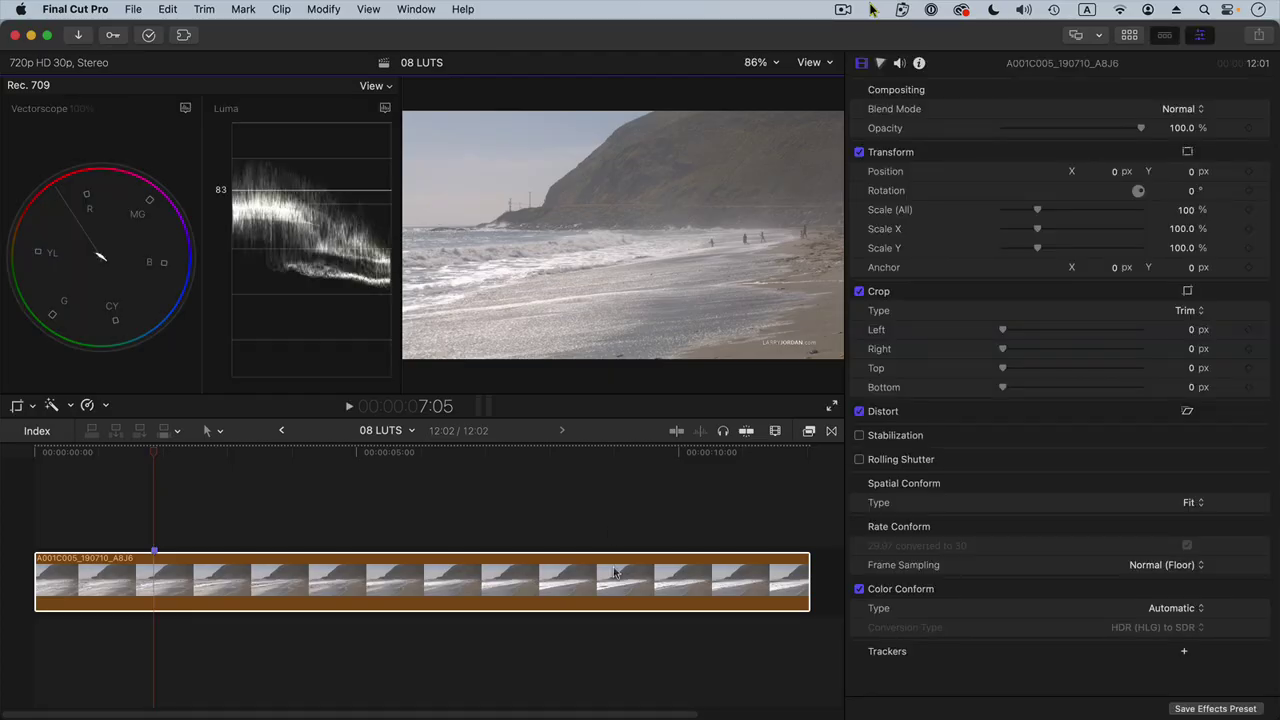
click(627, 585)
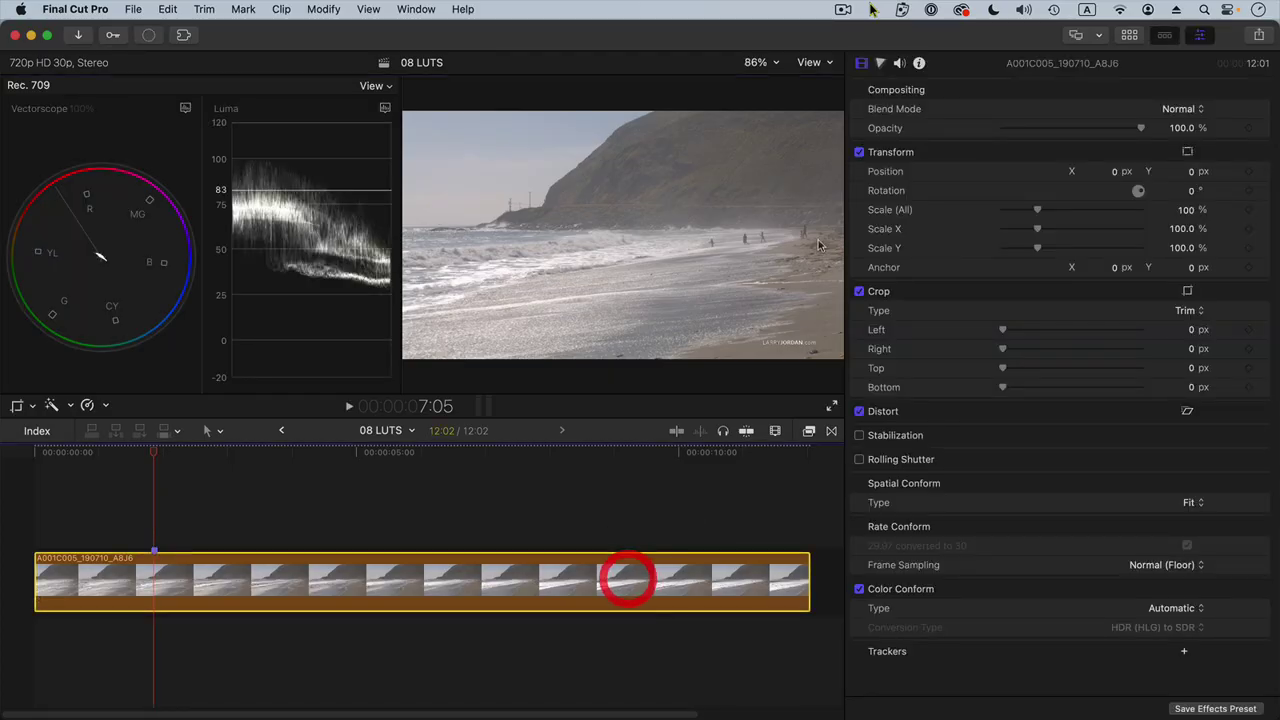
click(809, 431)
drag(715, 512, 378, 581)
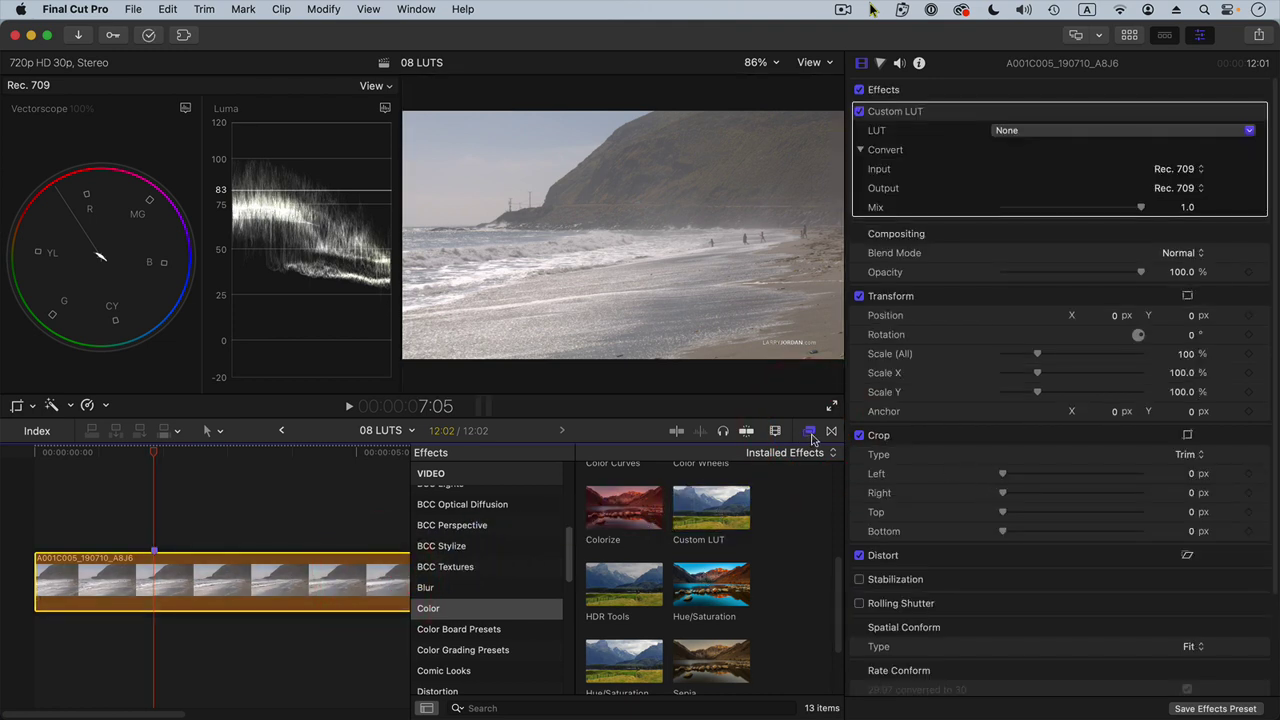
click(809, 431)
- Load Beach Scene.CUBE as the Custom LUT's lookup table
click(1080, 131)
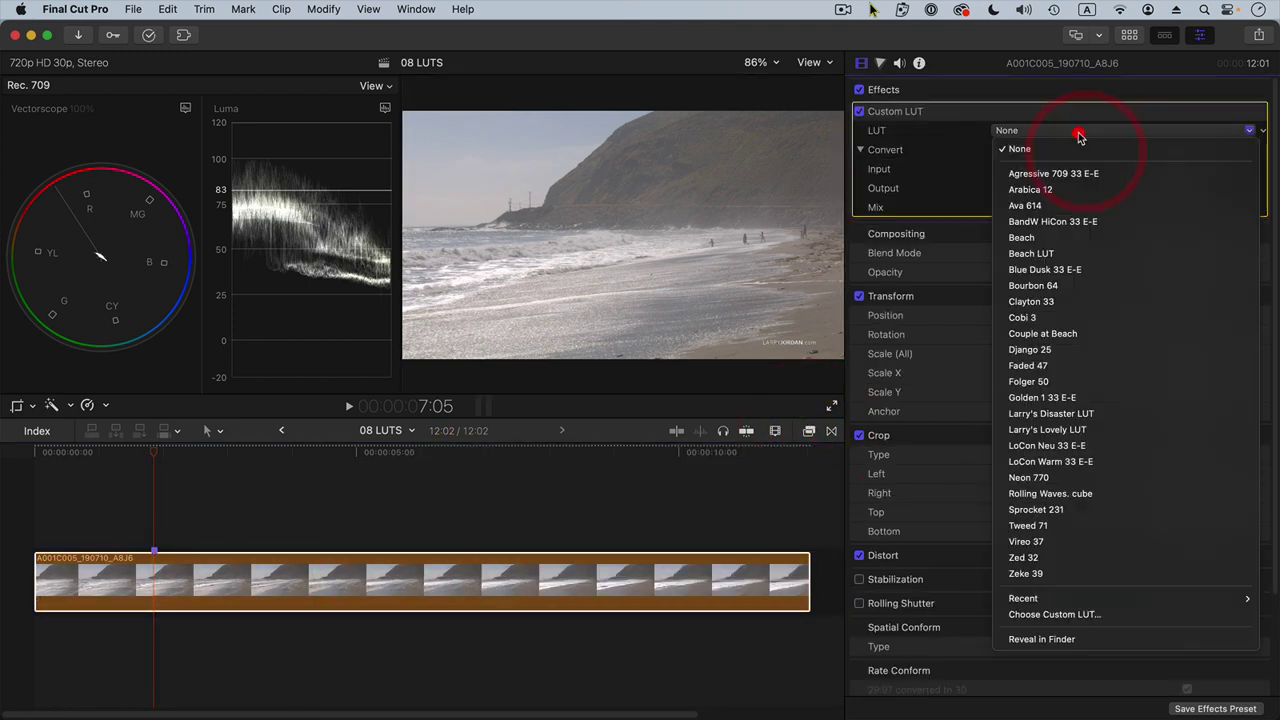
click(1092, 619)
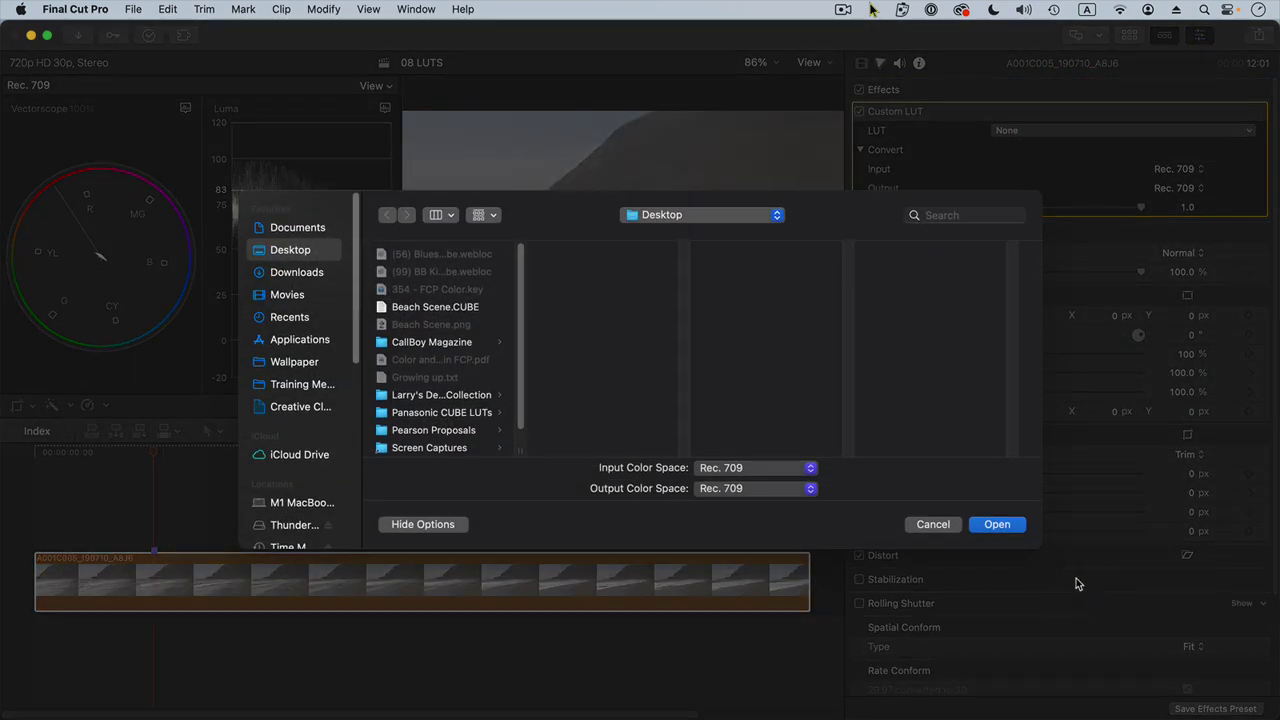
click(445, 309)
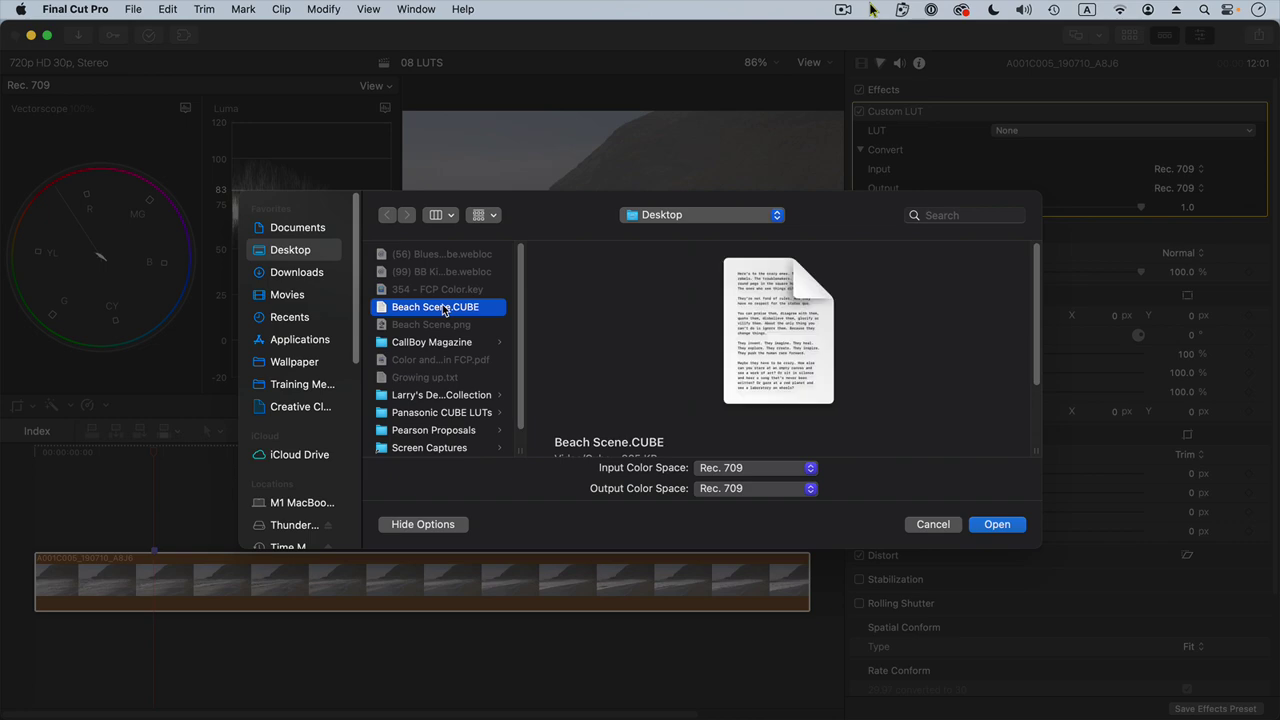
click(1003, 528)
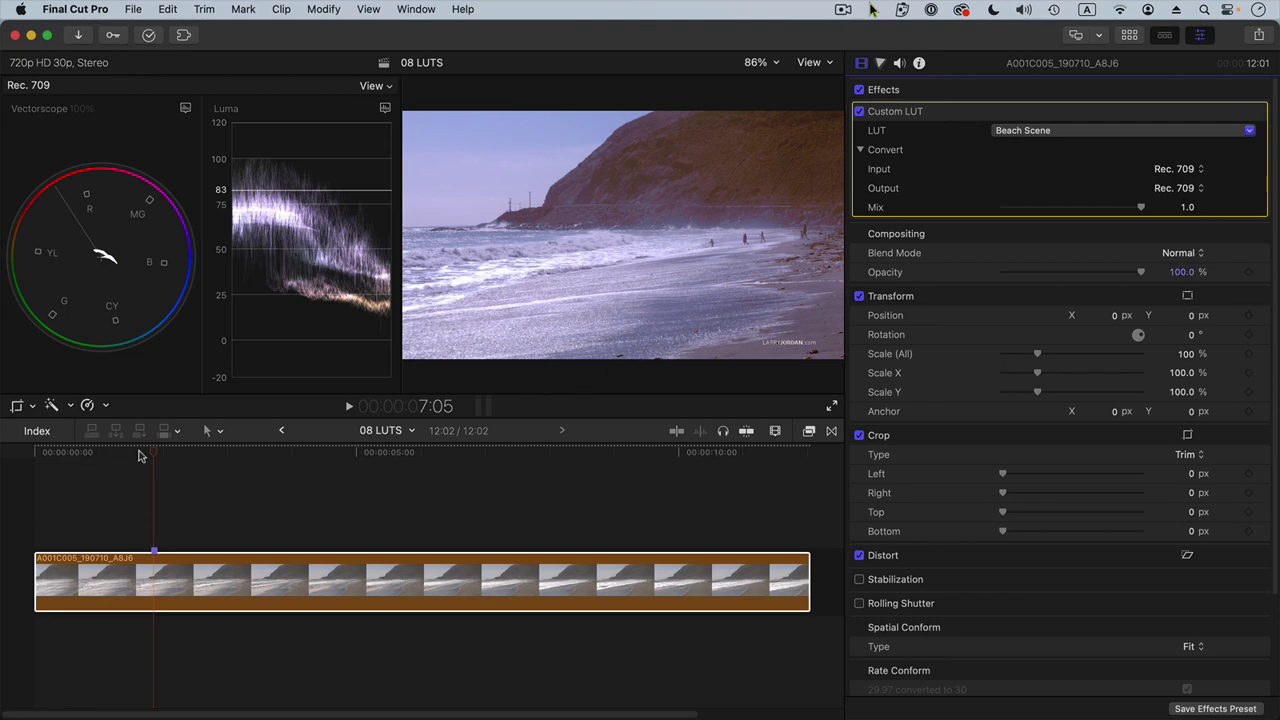
drag(138, 455, 314, 458)
click(80, 466)
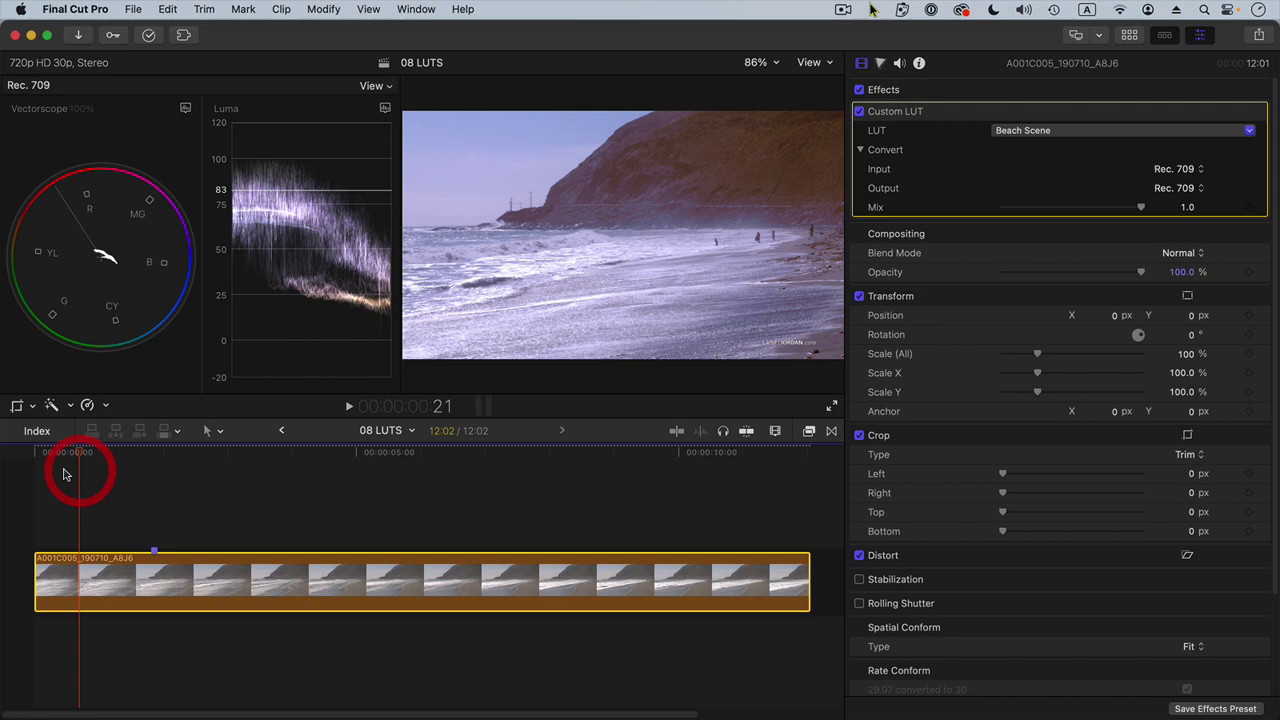
key(space)
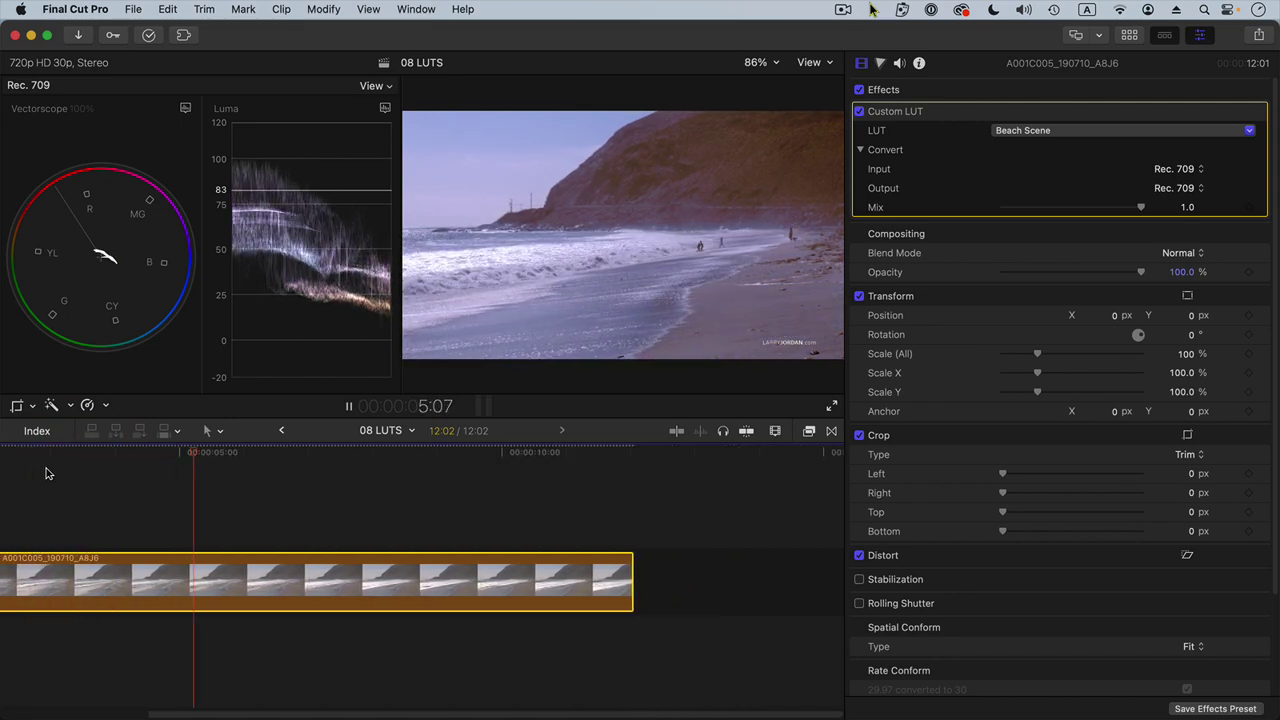
key(space)
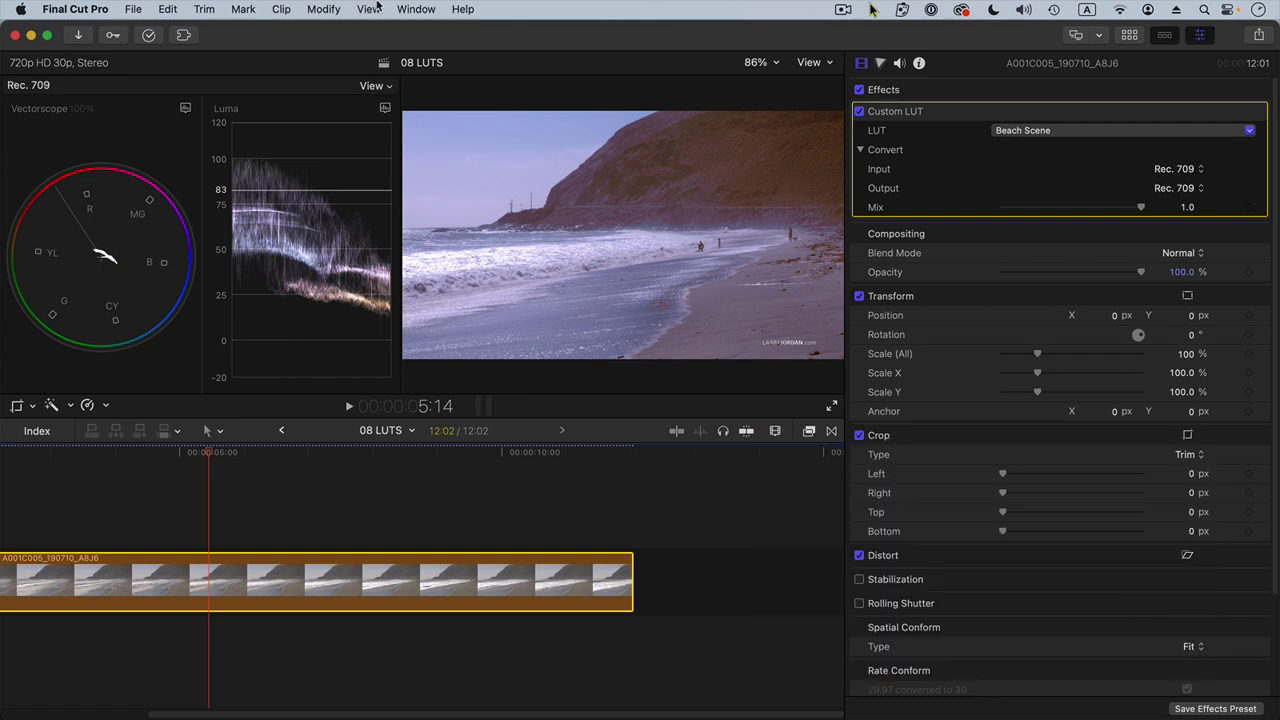
- Disable the Custom LUT and grade with Color Wheels: darker shadows, brighter midtones, adjusted highlights and global balance
click(859, 111)
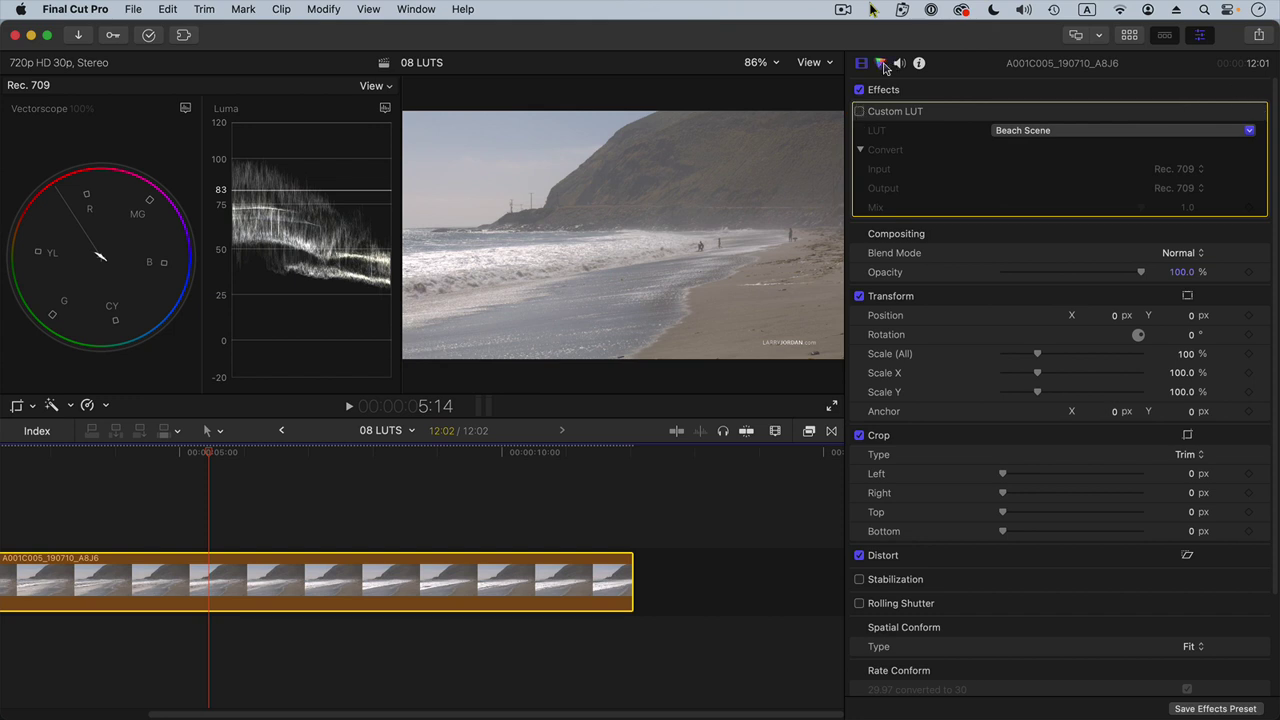
click(881, 64)
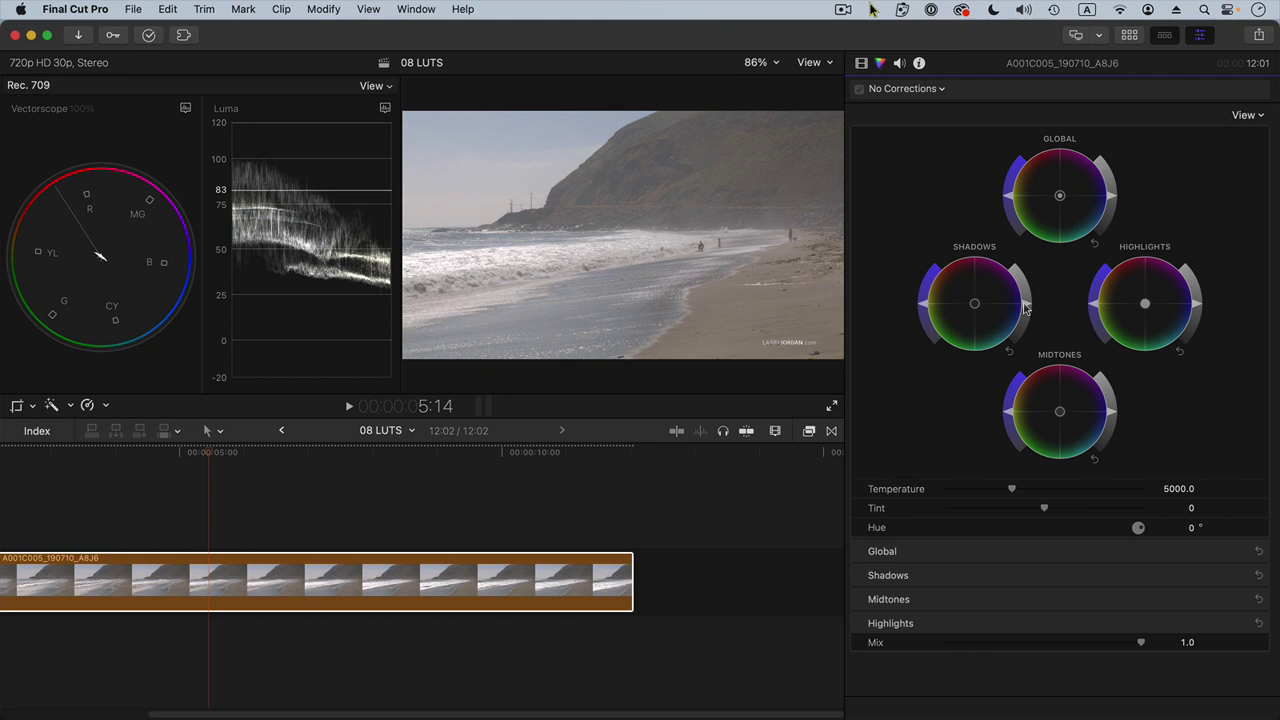
drag(1024, 306, 1017, 354)
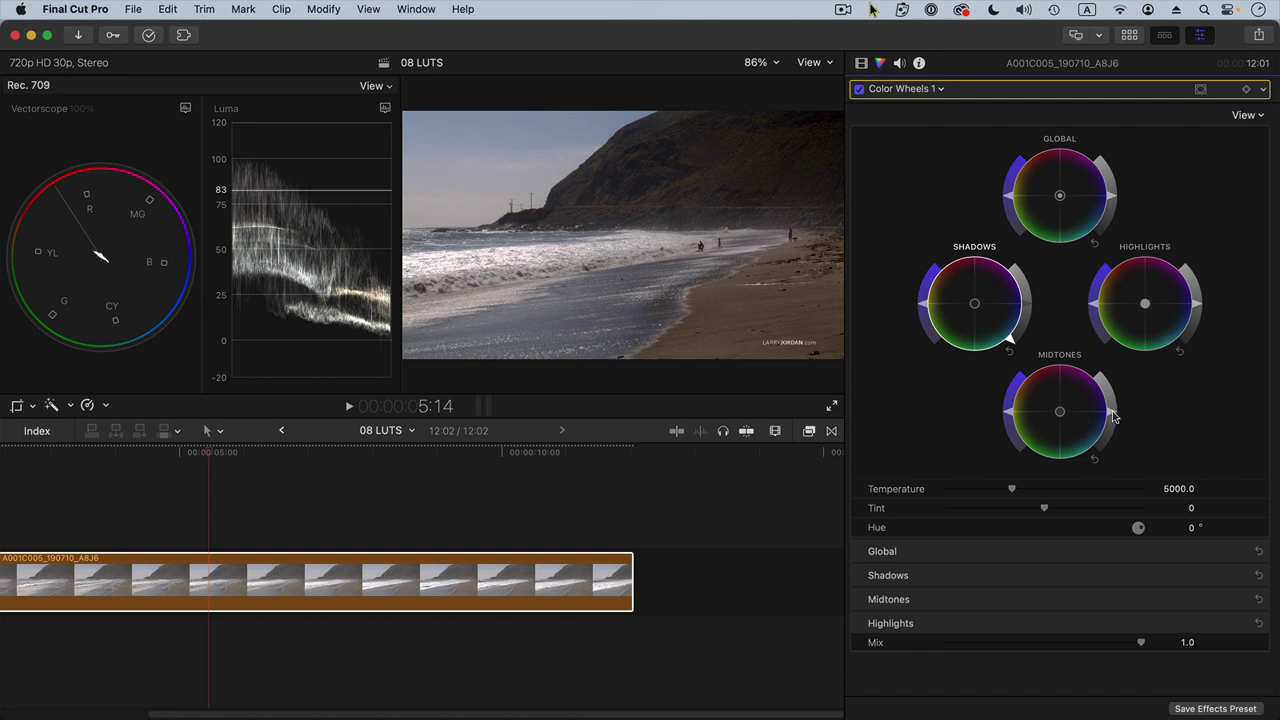
drag(1115, 416, 1117, 397)
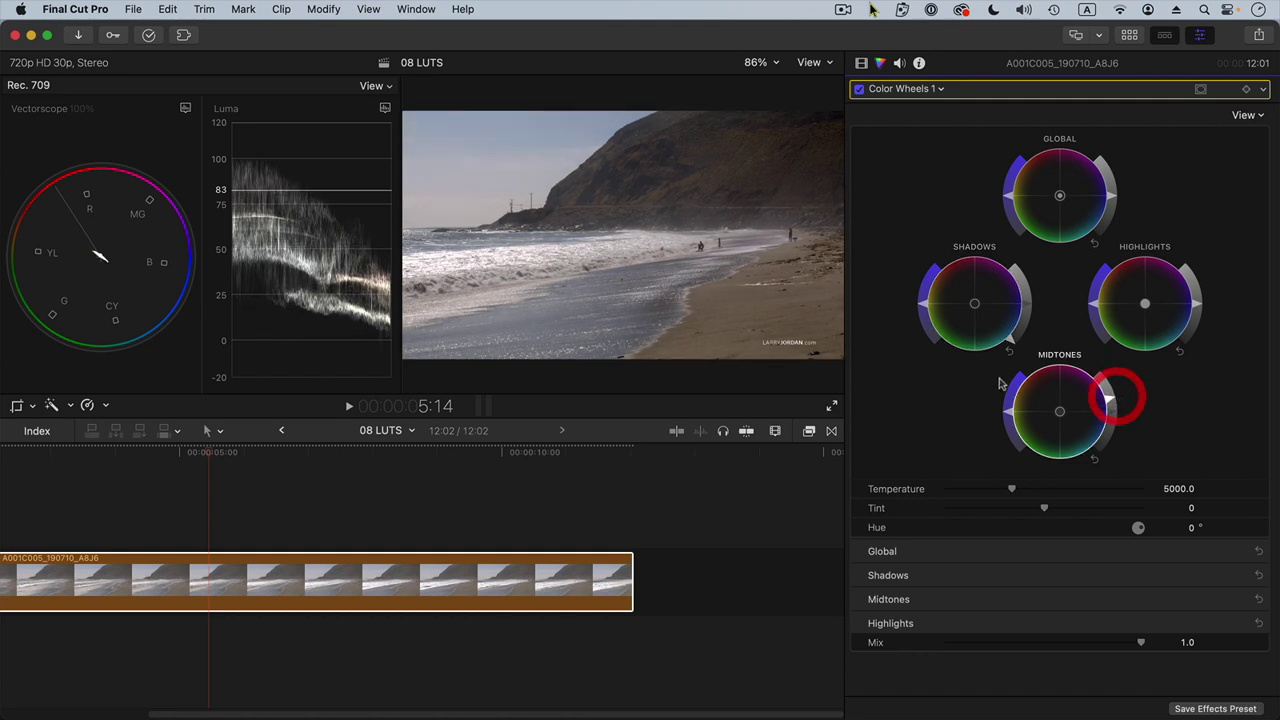
drag(1009, 340, 1008, 341)
drag(1200, 308, 1200, 310)
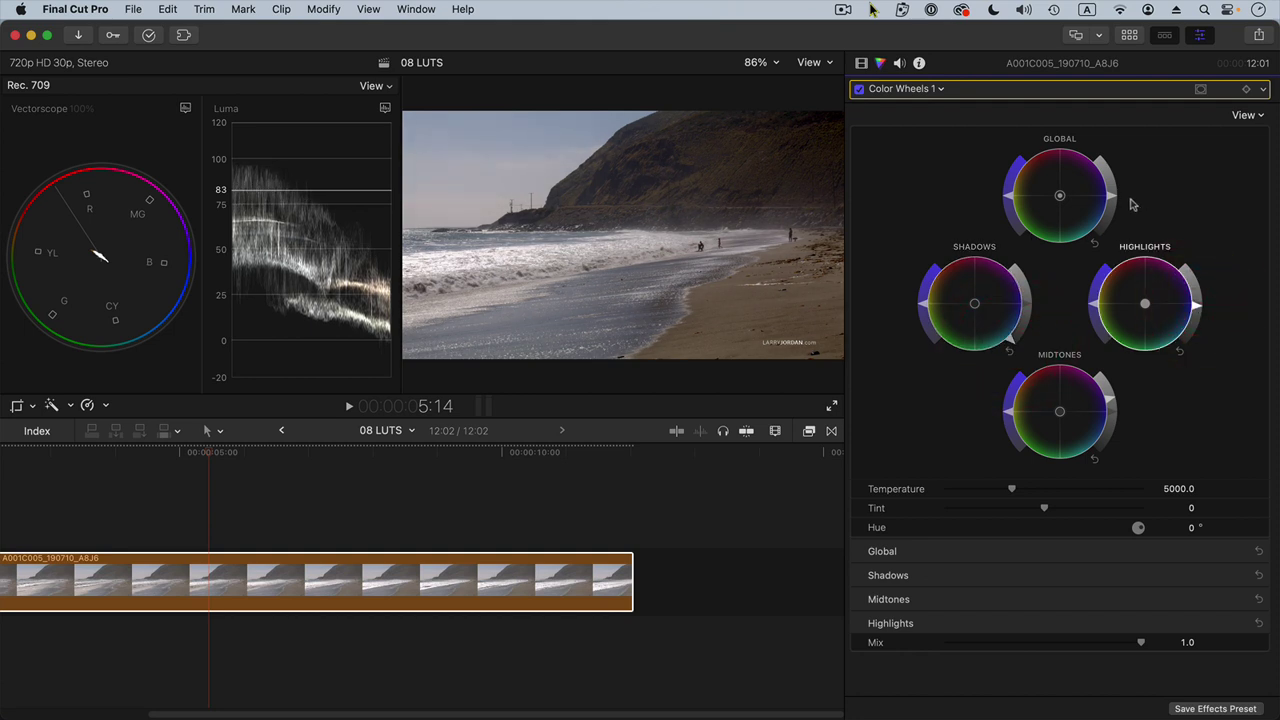
drag(1060, 194, 1066, 204)
click(4, 450)
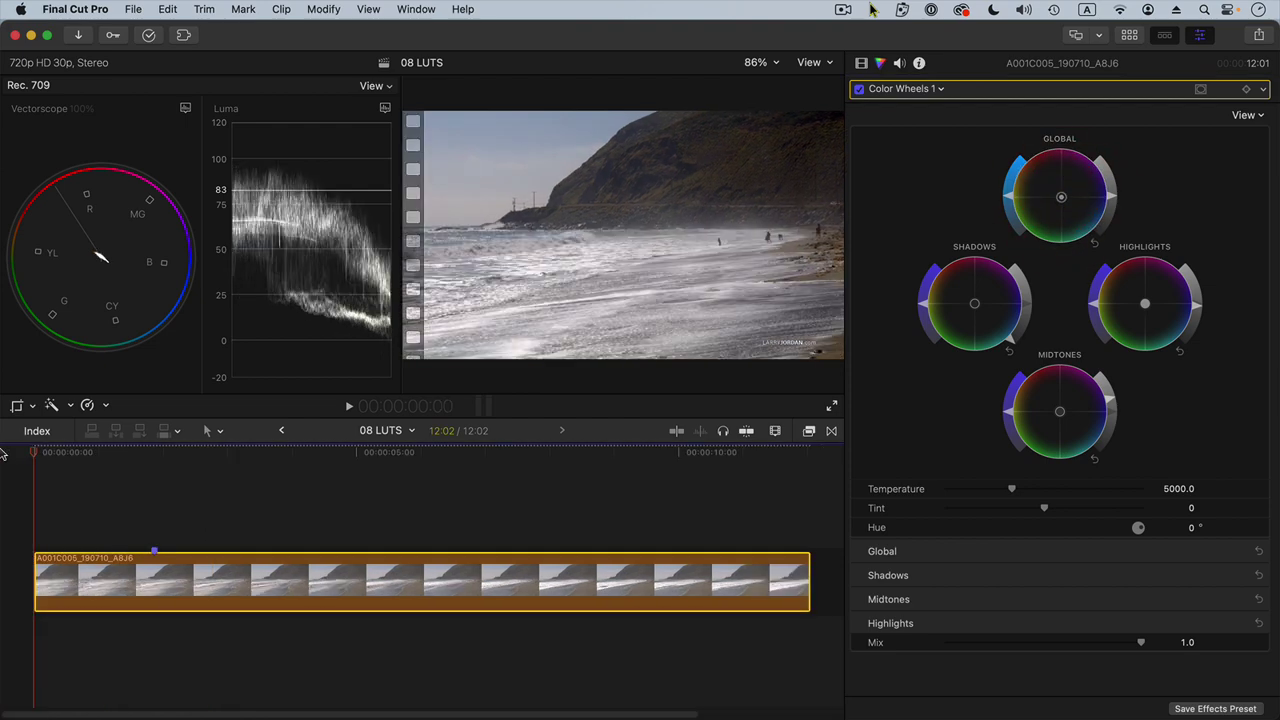
key(space)
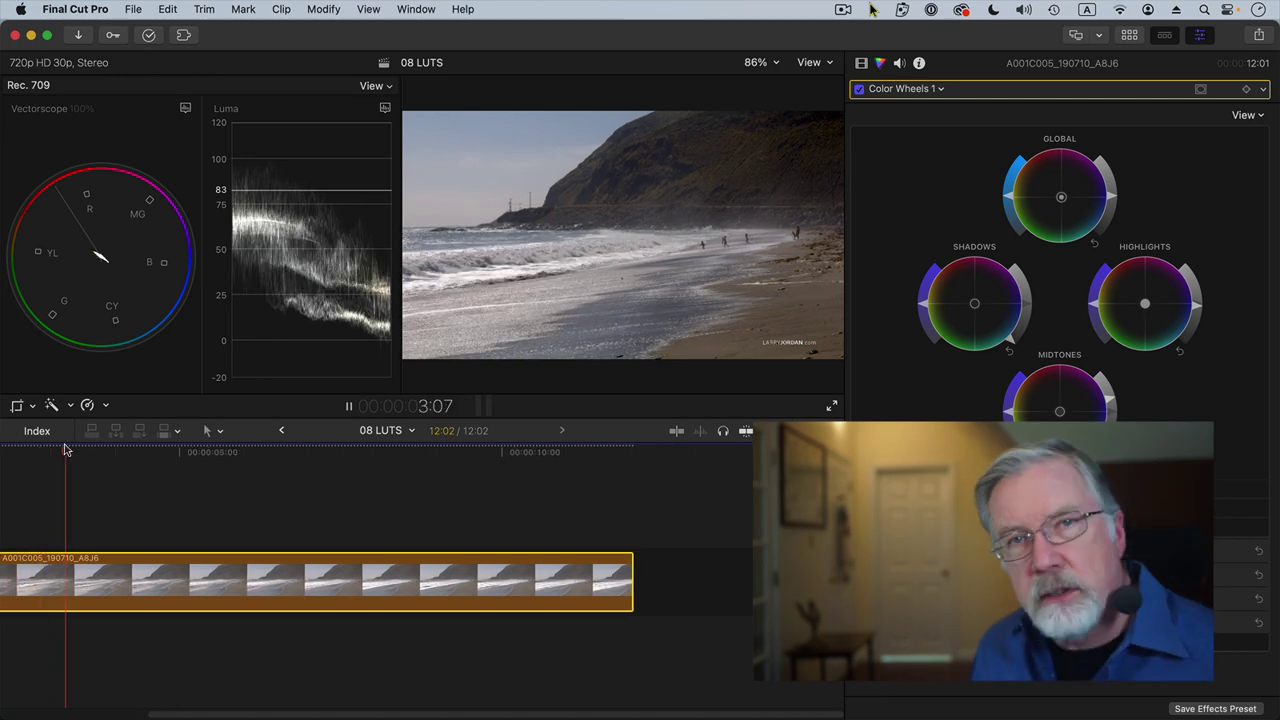
key(space)
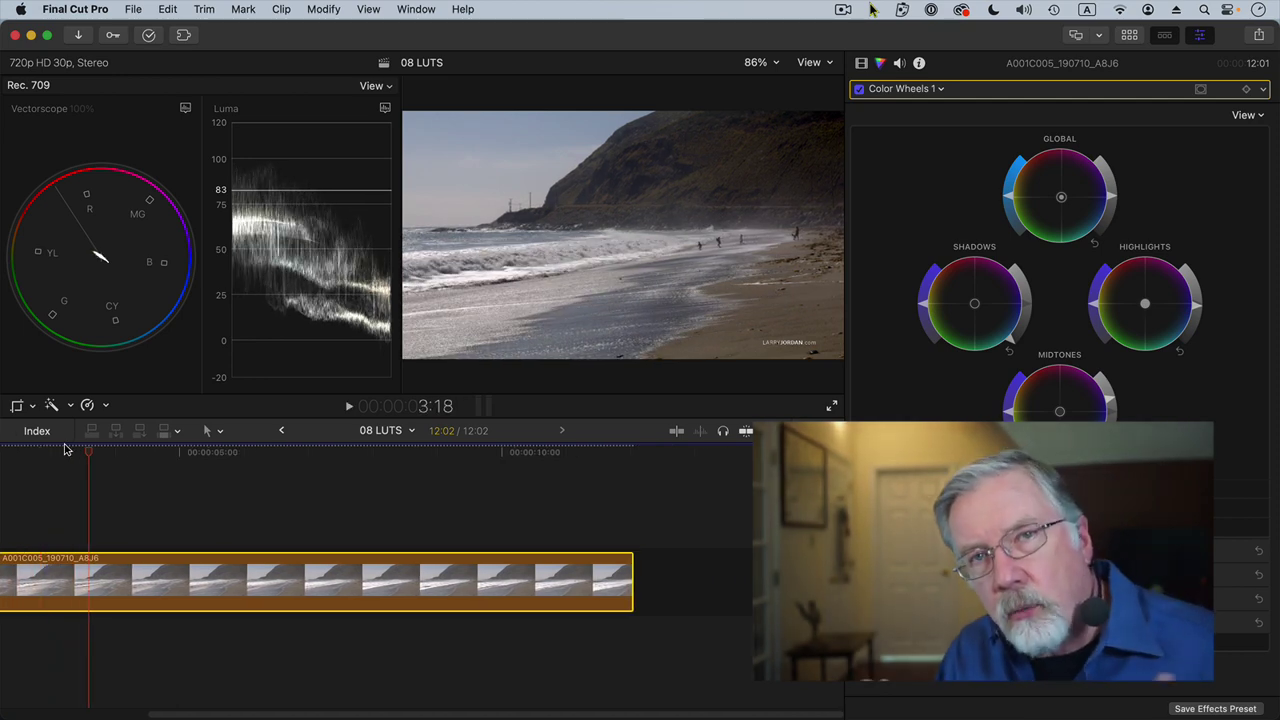